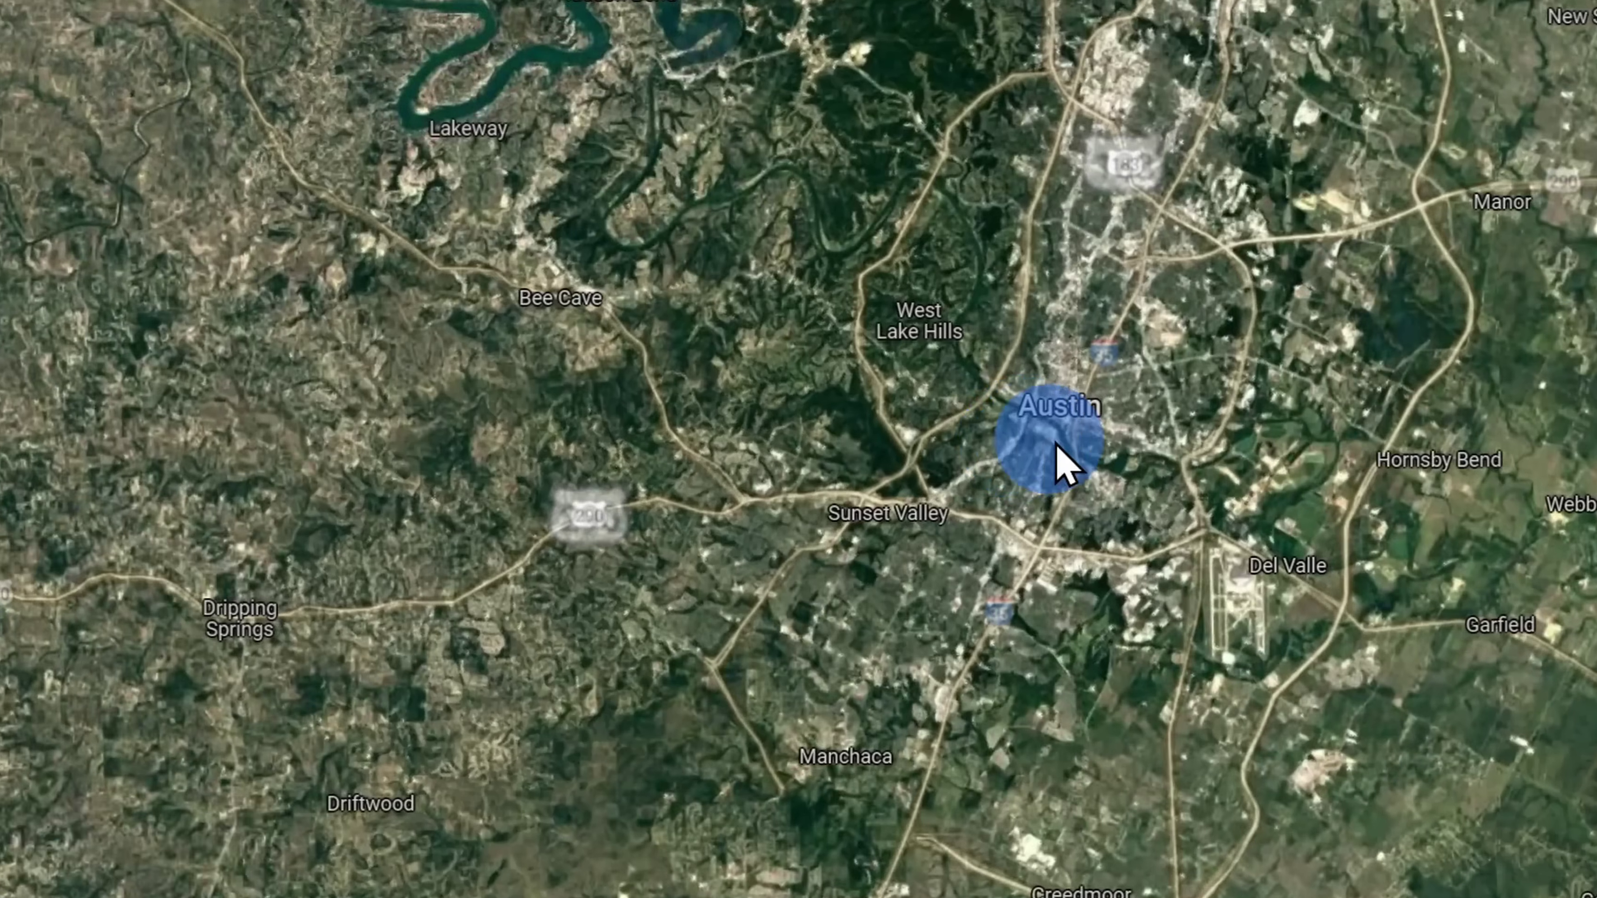
# - Zoom the satellite map in on downtown Austin until it tilts into a 3-D view
pyautogui.scroll(5, 1069, 440)
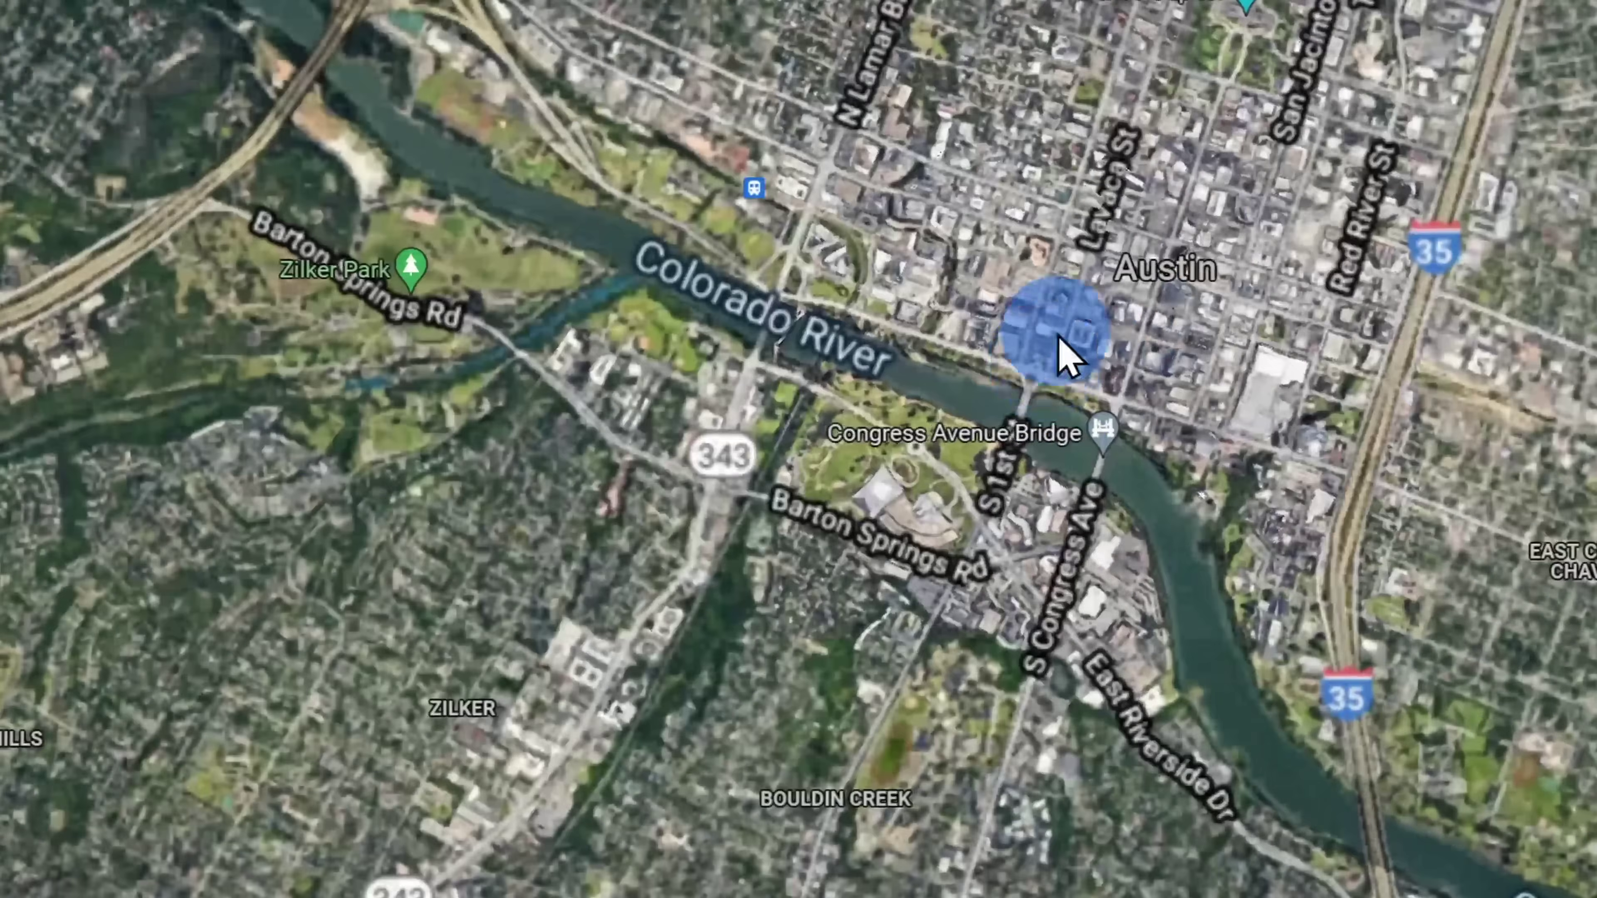
pyautogui.scroll(8, 947, 493)
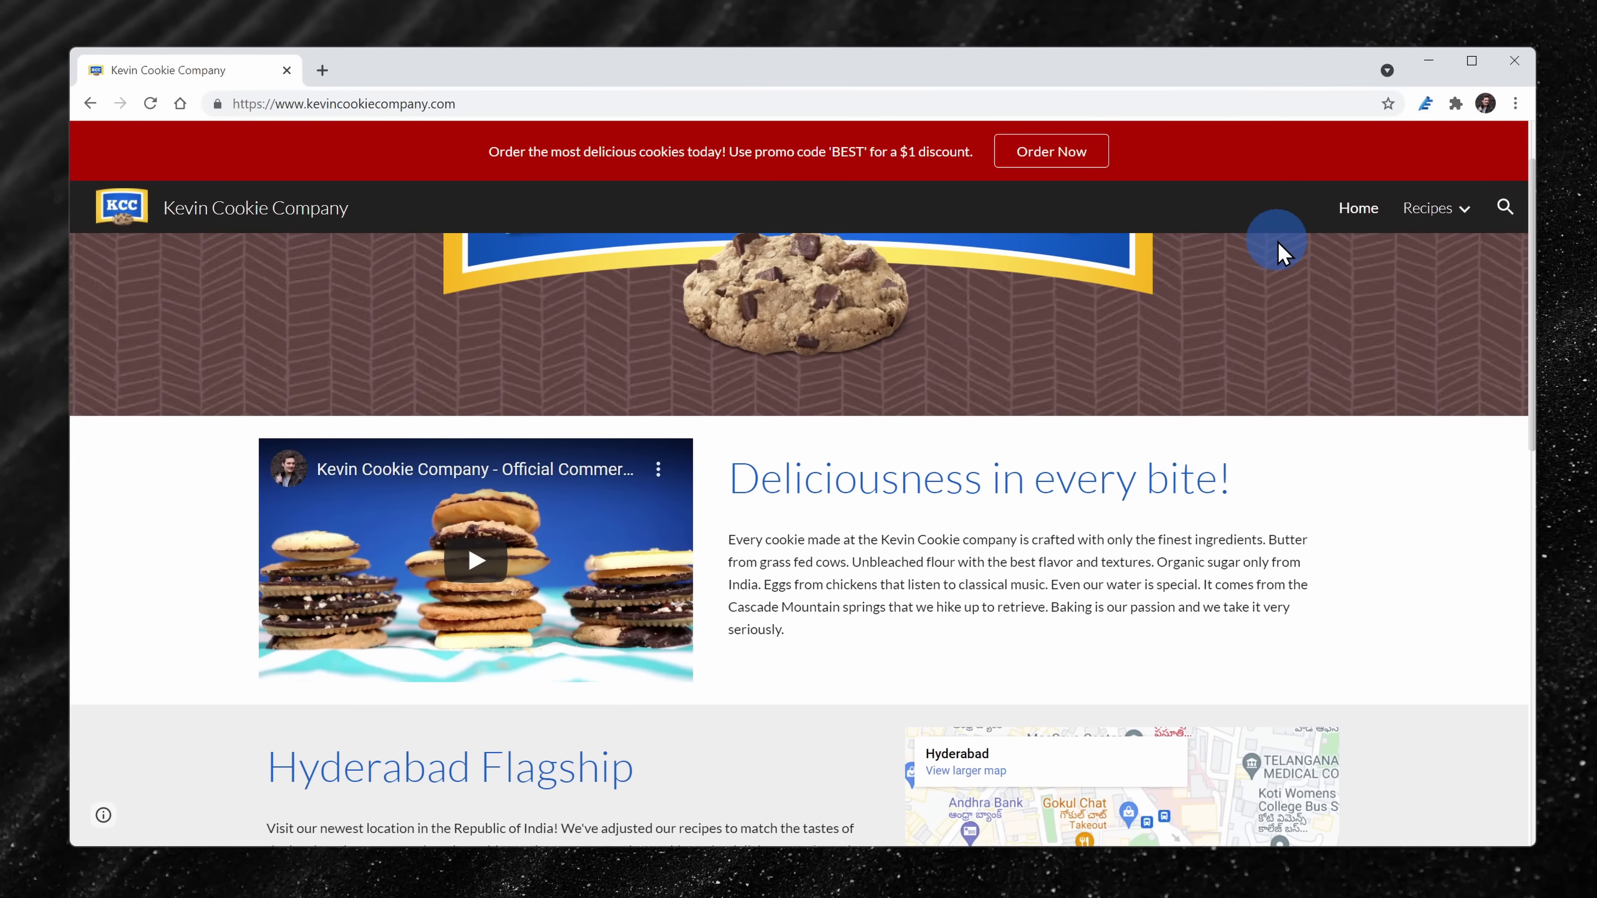
# - Scroll down the Microsoft account privacy page in the browser
pyautogui.scroll(-5, 1280, 250)
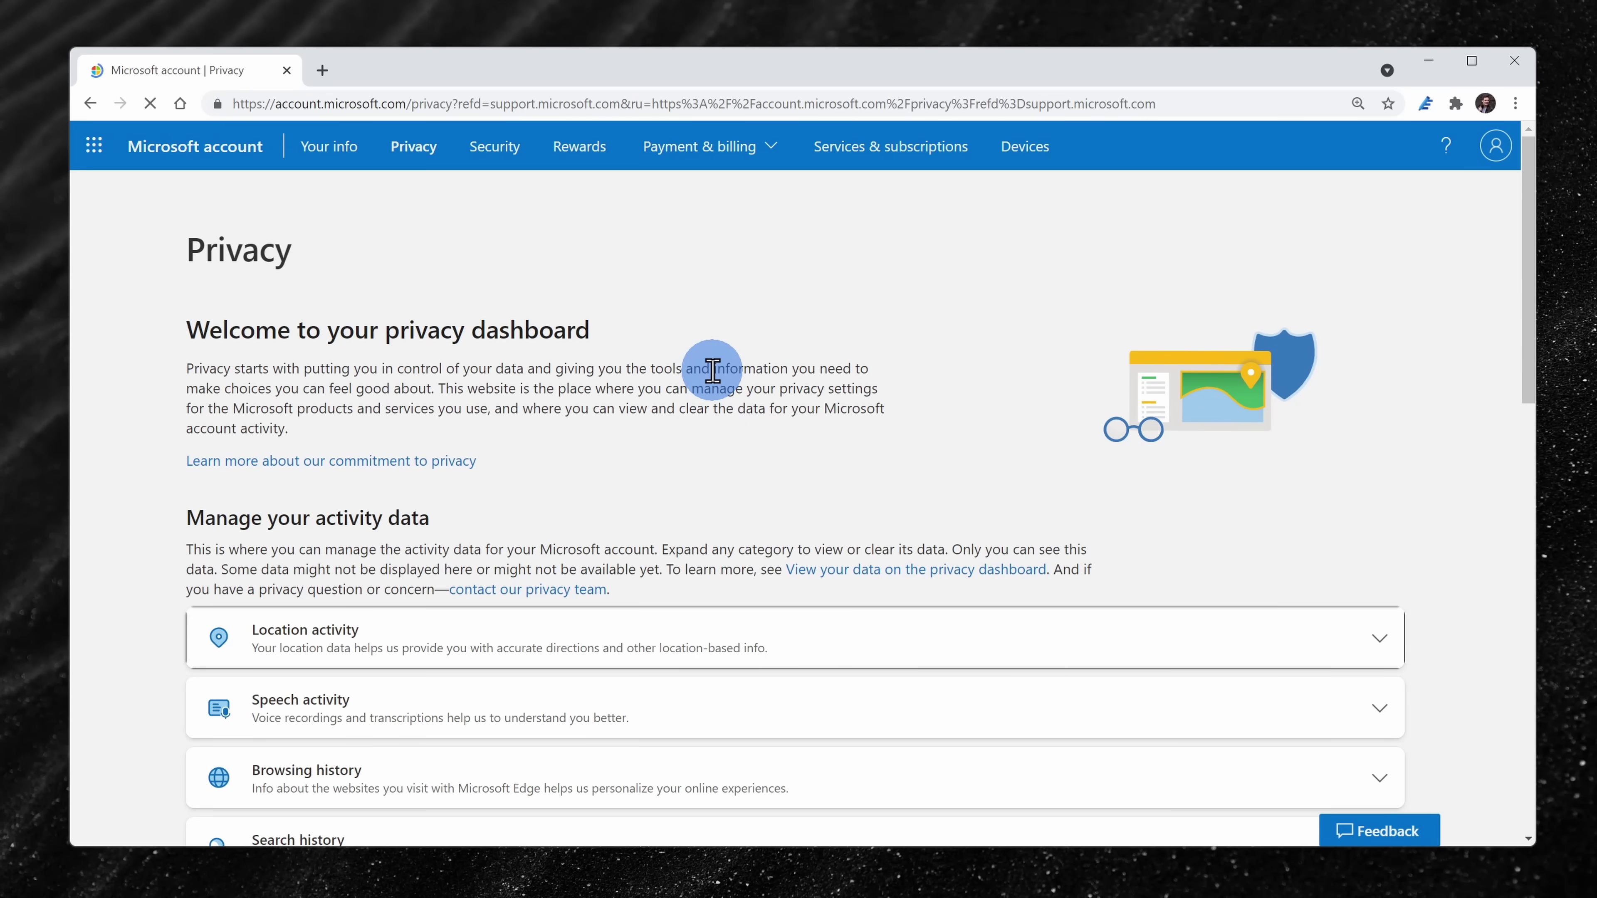
# - Expand the Location activity and Browsing history cards to review stored data, then collapse Browsing history
pyautogui.scroll(-6, 712, 371)
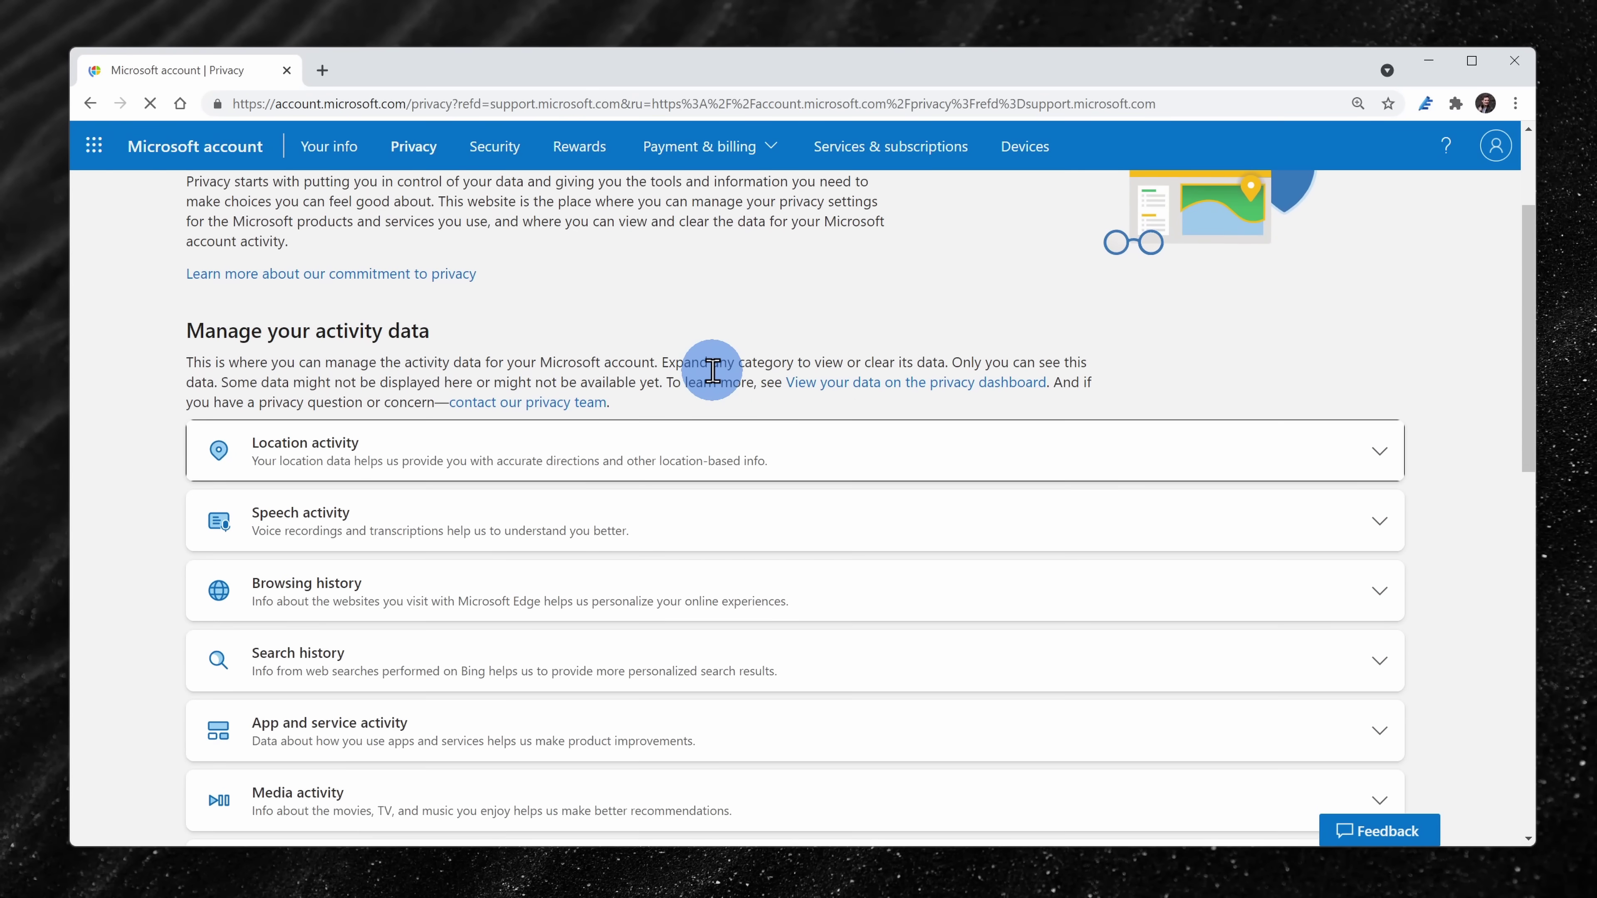
pyautogui.click(421, 274)
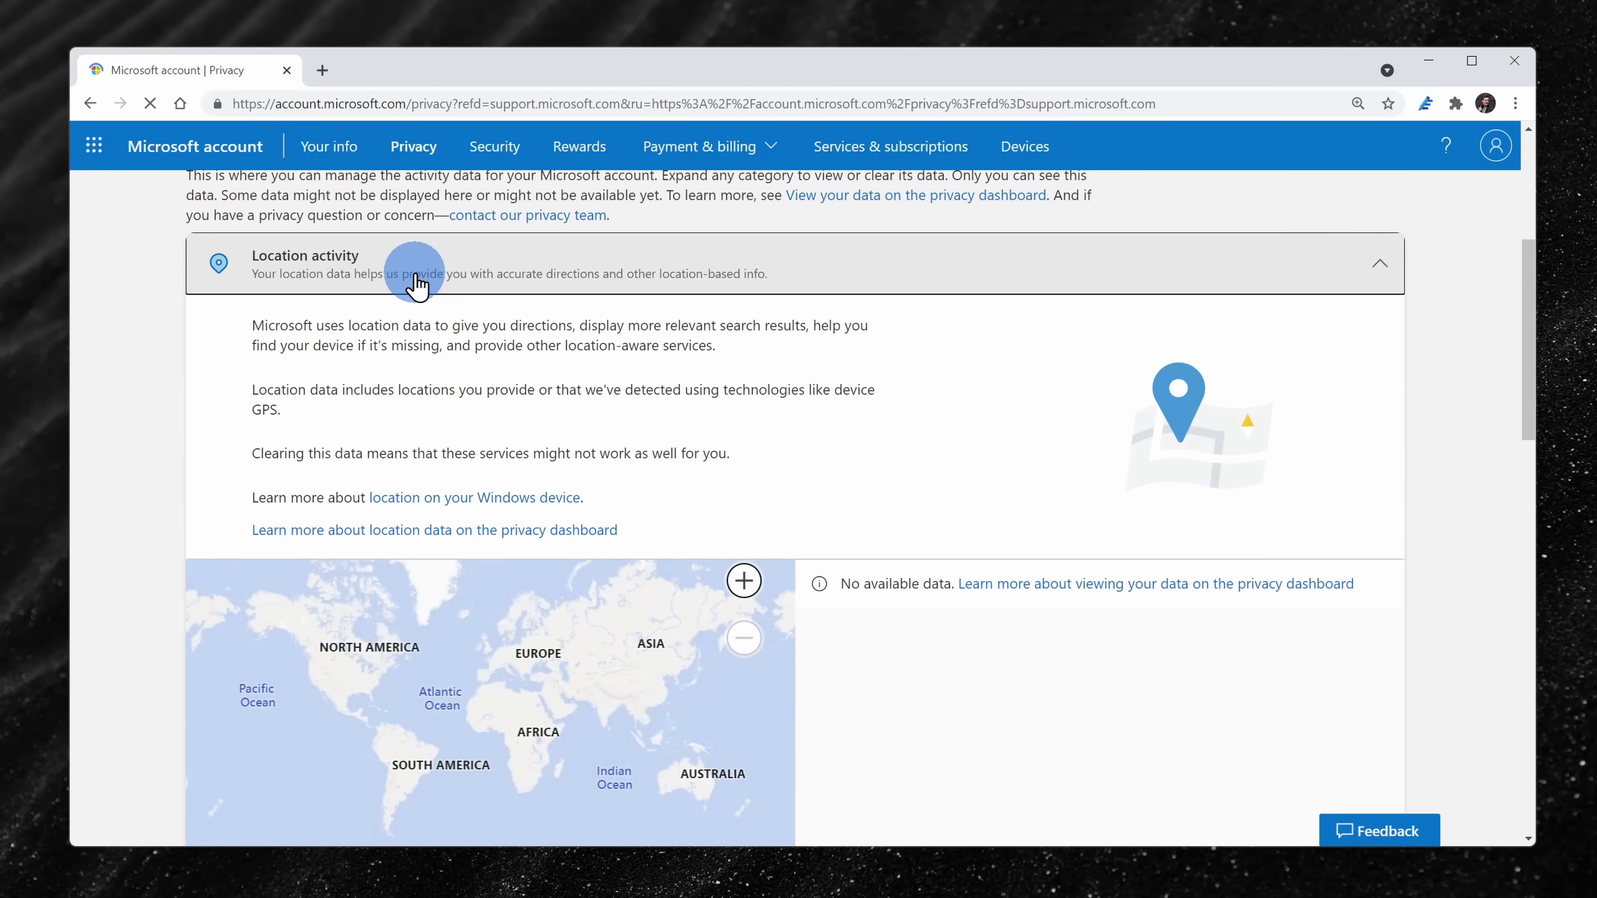
pyautogui.scroll(-4, 453, 314)
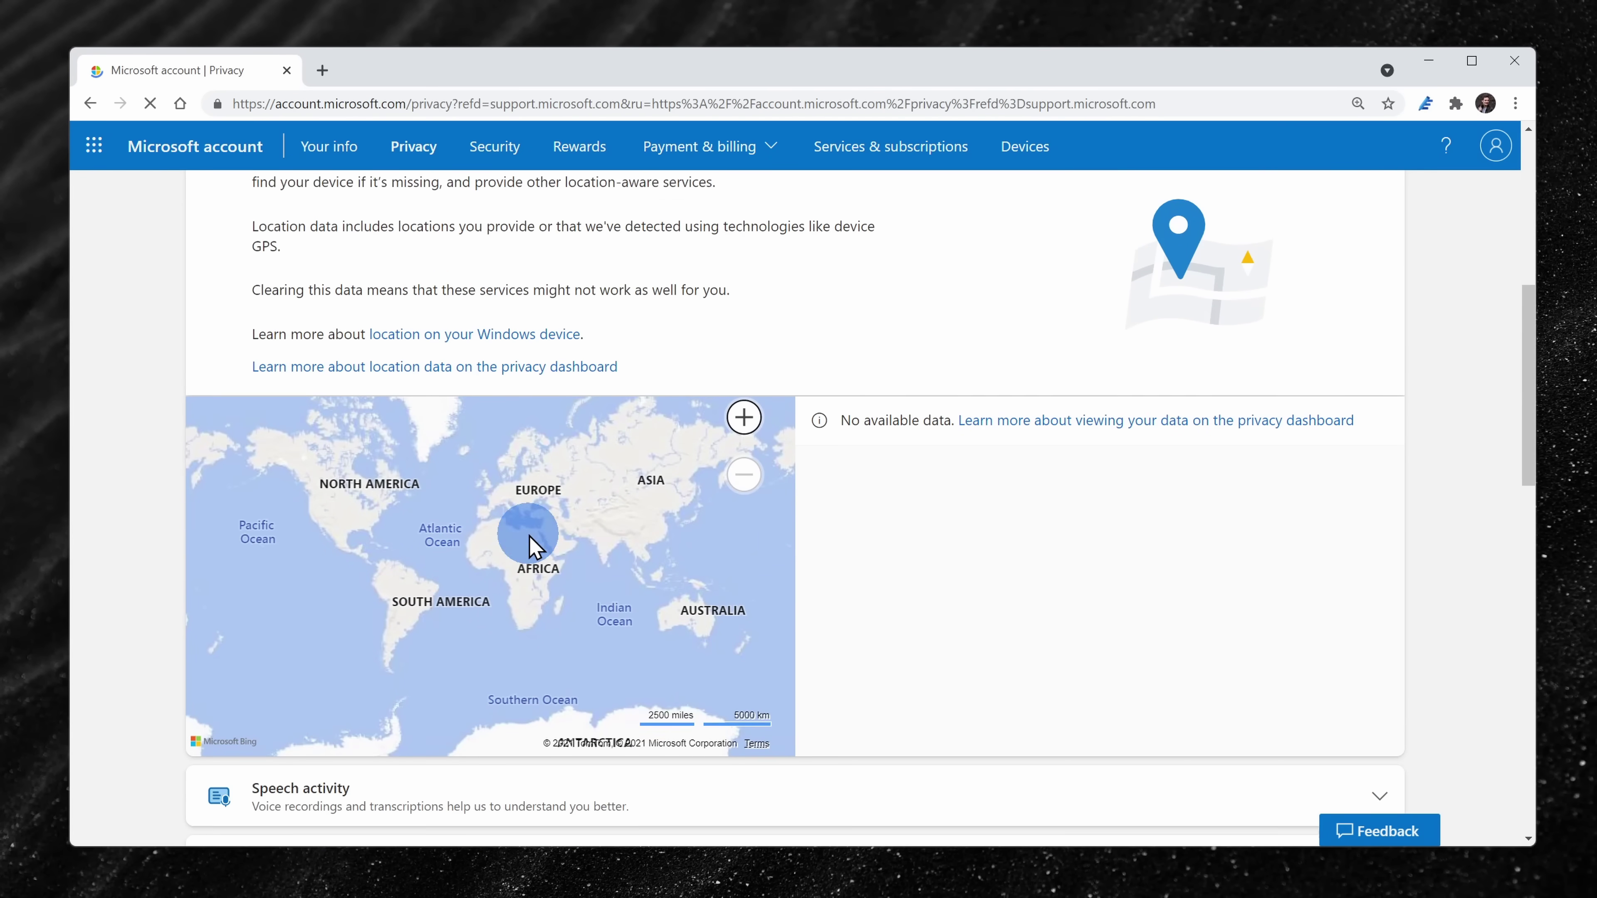
pyautogui.click(475, 403)
pyautogui.scroll(-4, 478, 412)
pyautogui.scroll(-2, 475, 414)
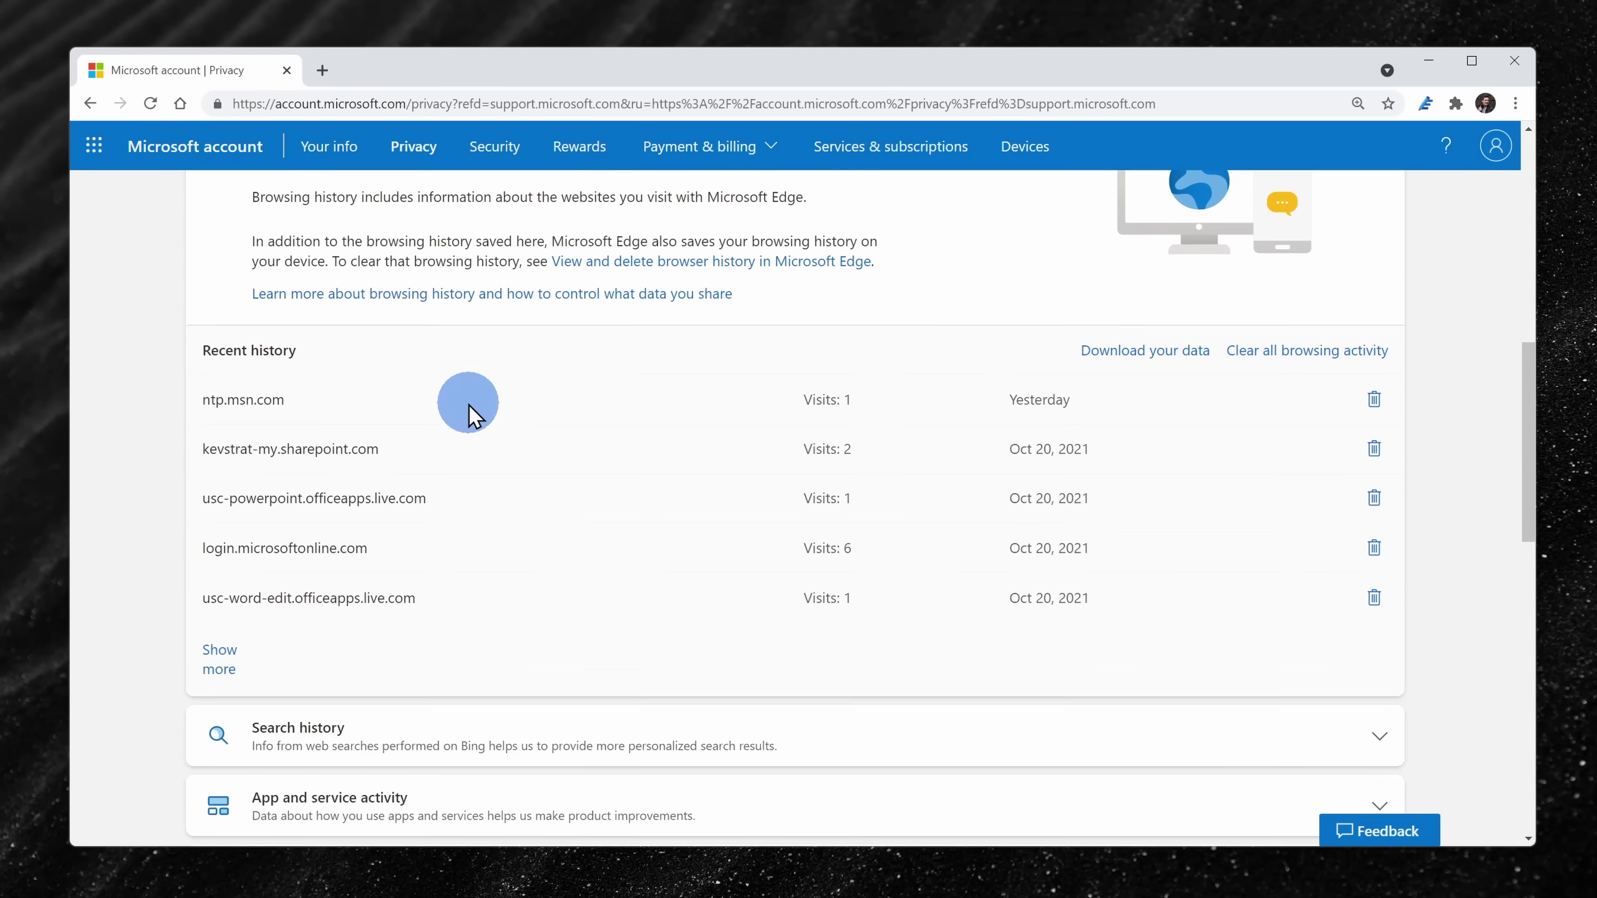
pyautogui.click(413, 448)
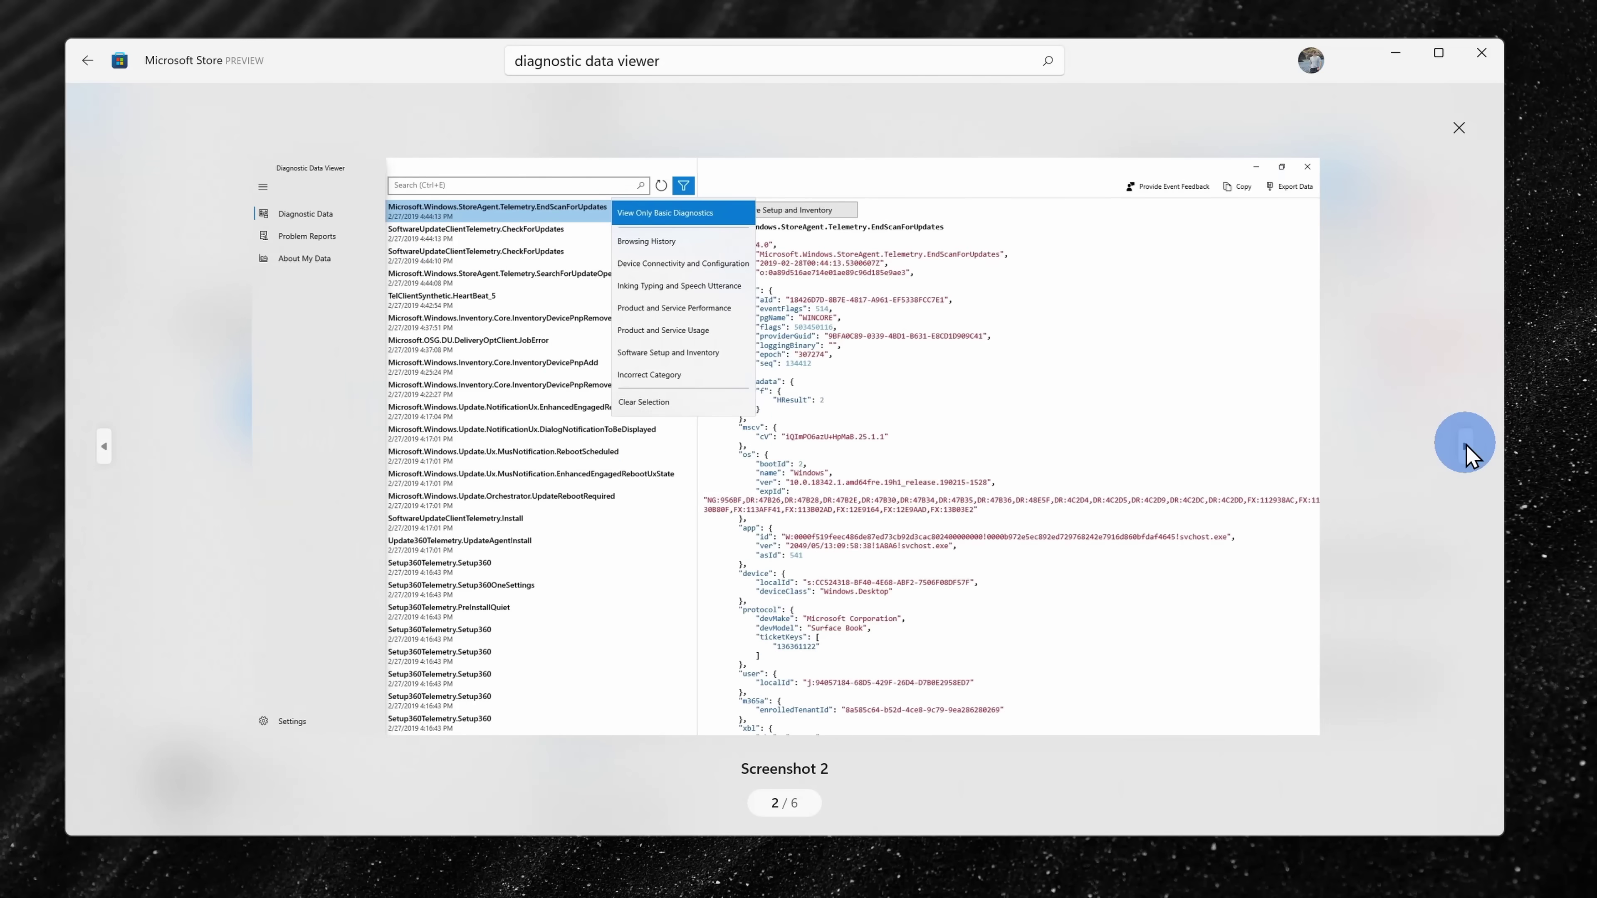
# - Page forward through four screenshots of the Diagnostic Data Viewer Store listing
pyautogui.click(1466, 448)
pyautogui.click(1466, 448)
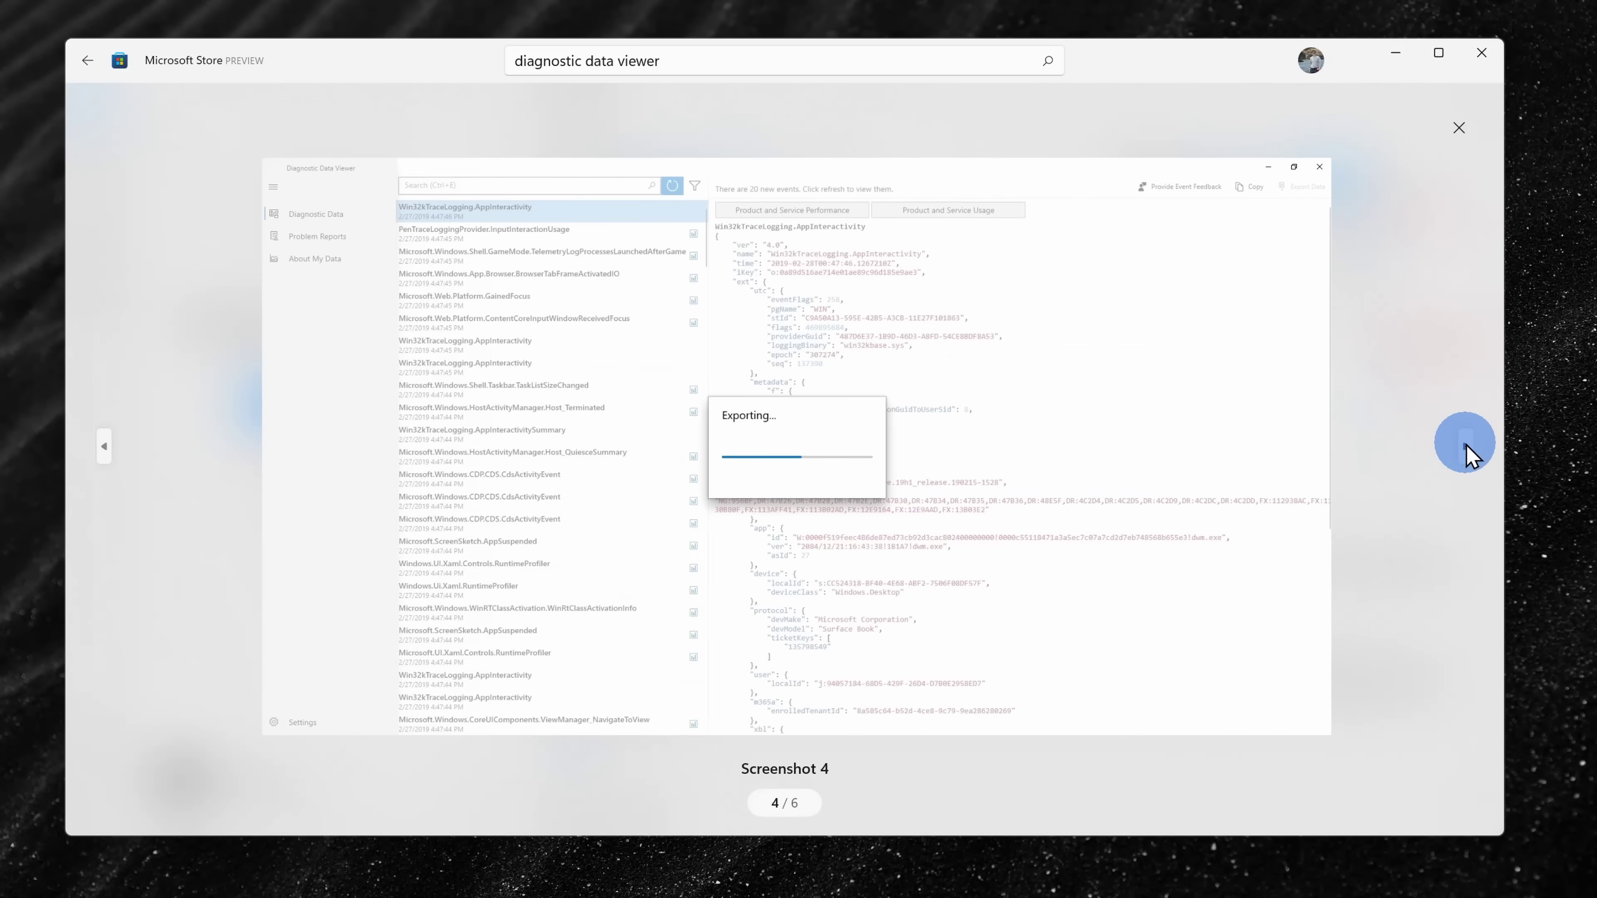
pyautogui.click(1466, 448)
pyautogui.click(1466, 448)
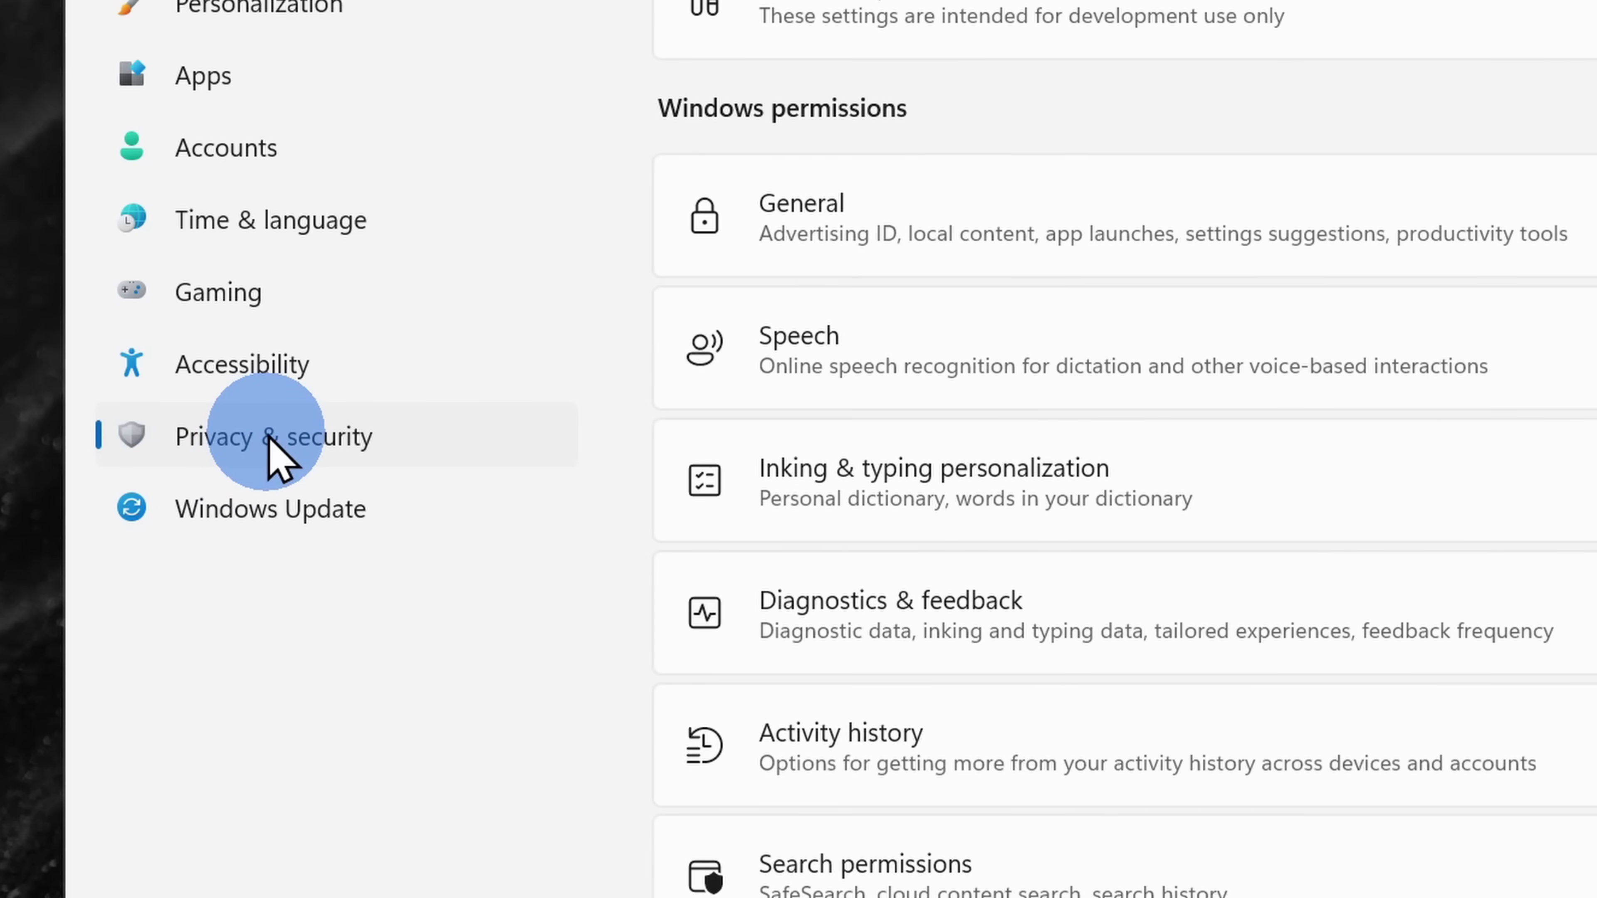
# - Open Diagnostics & feedback and expand View diagnostic data to show the viewer toggle and button
pyautogui.scroll(-3, 1068, 214)
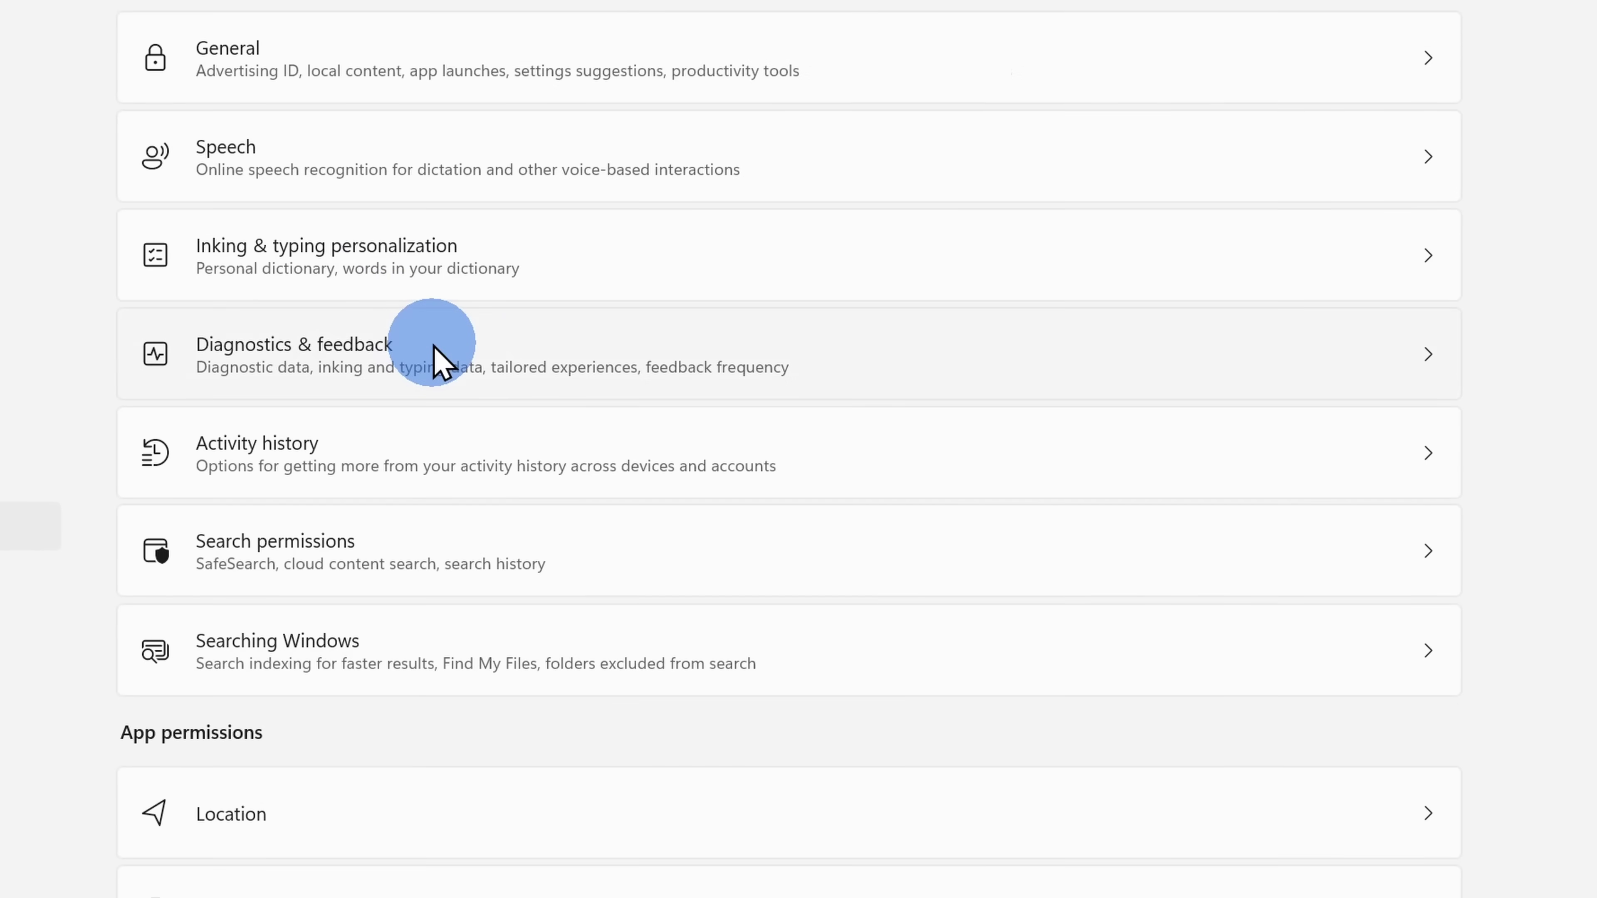
pyautogui.click(434, 347)
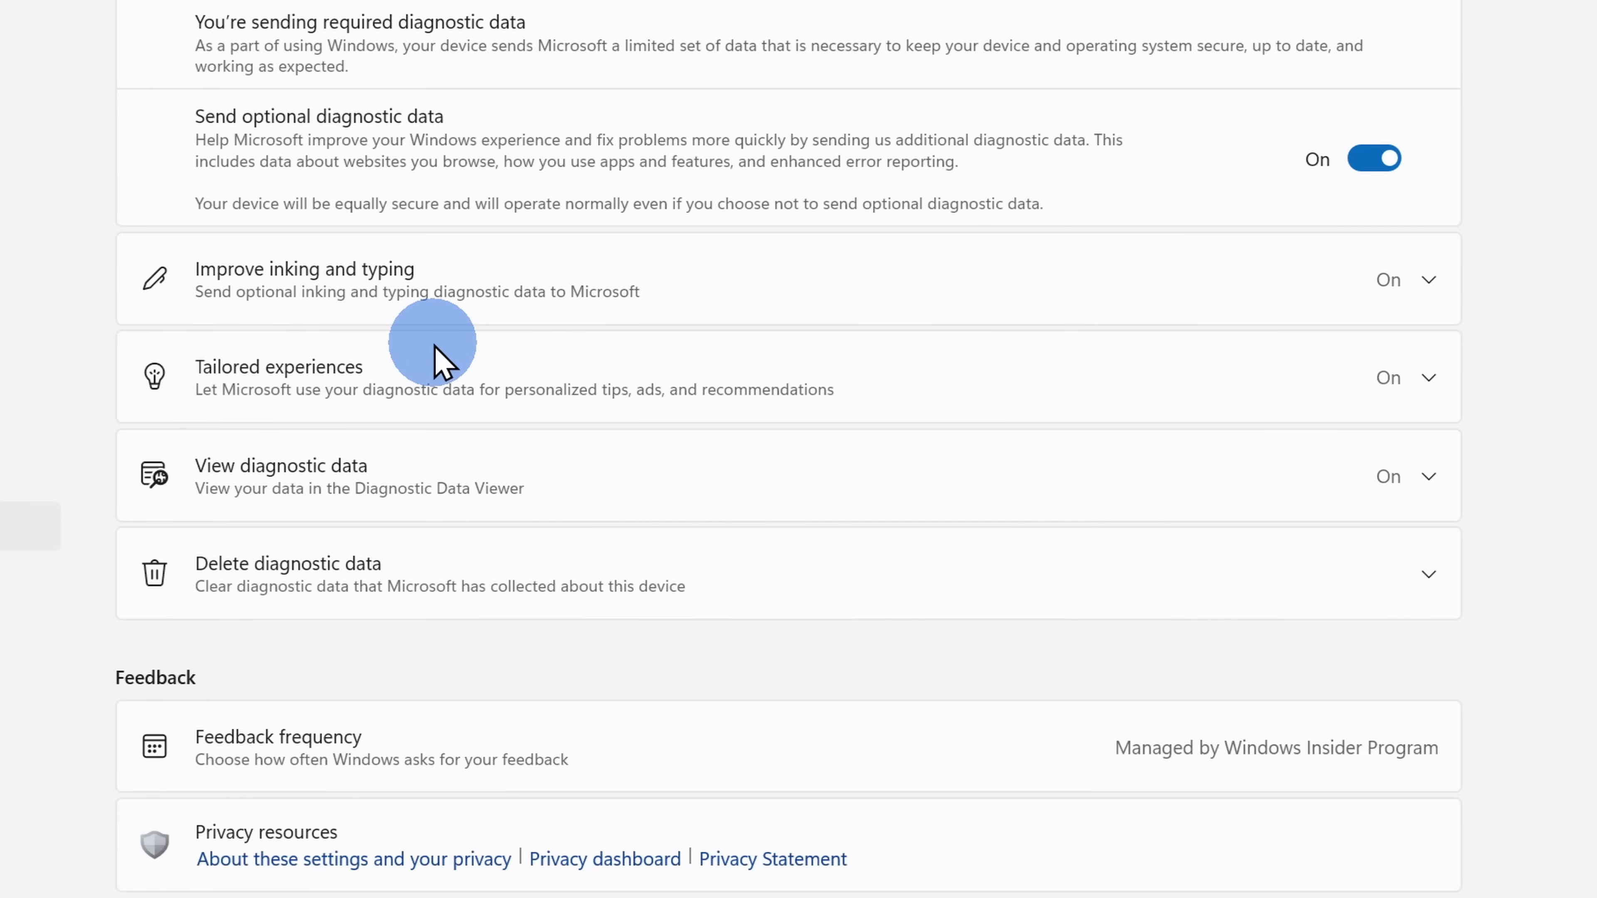
pyautogui.click(642, 491)
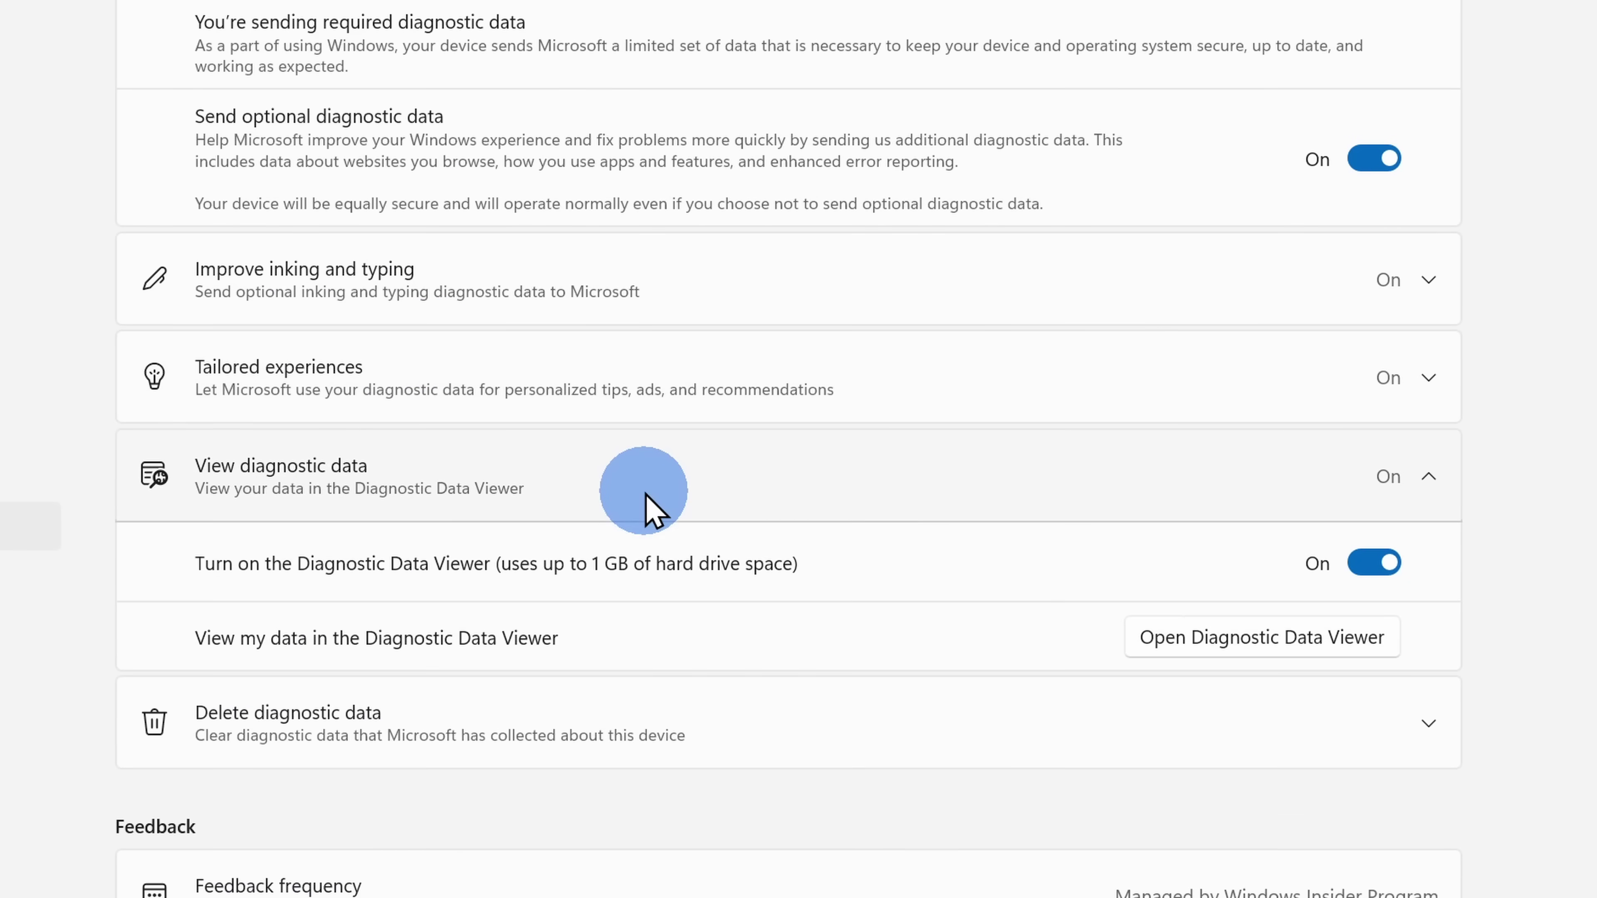
pyautogui.scroll(-2, 802, 492)
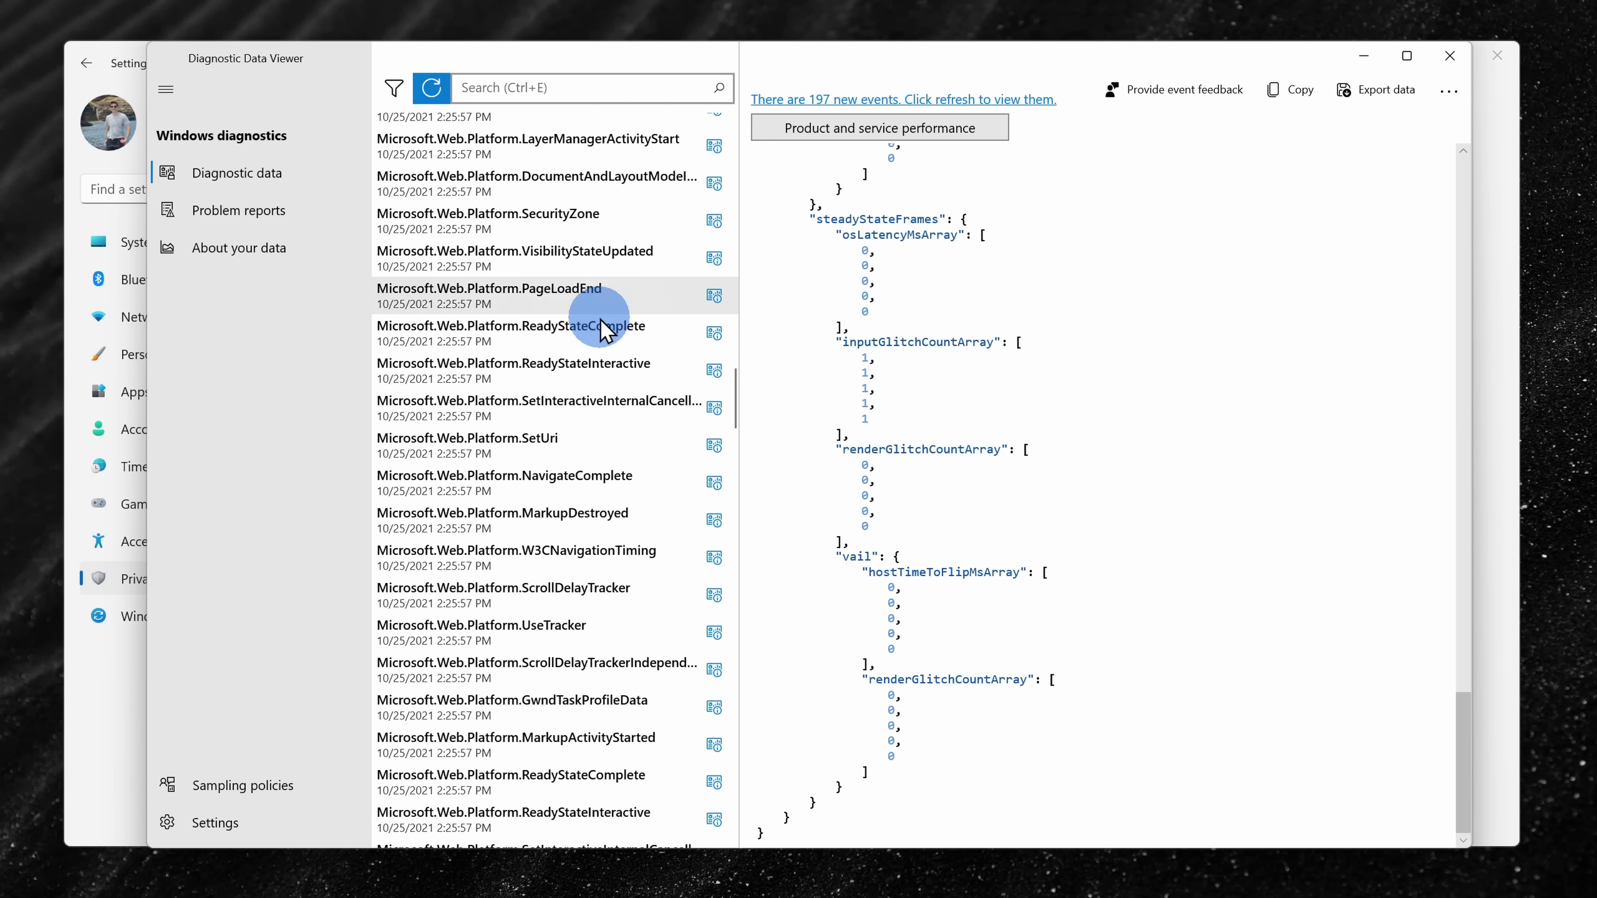
# - Show the About your data overview in Diagnostic Data Viewer
pyautogui.click(276, 248)
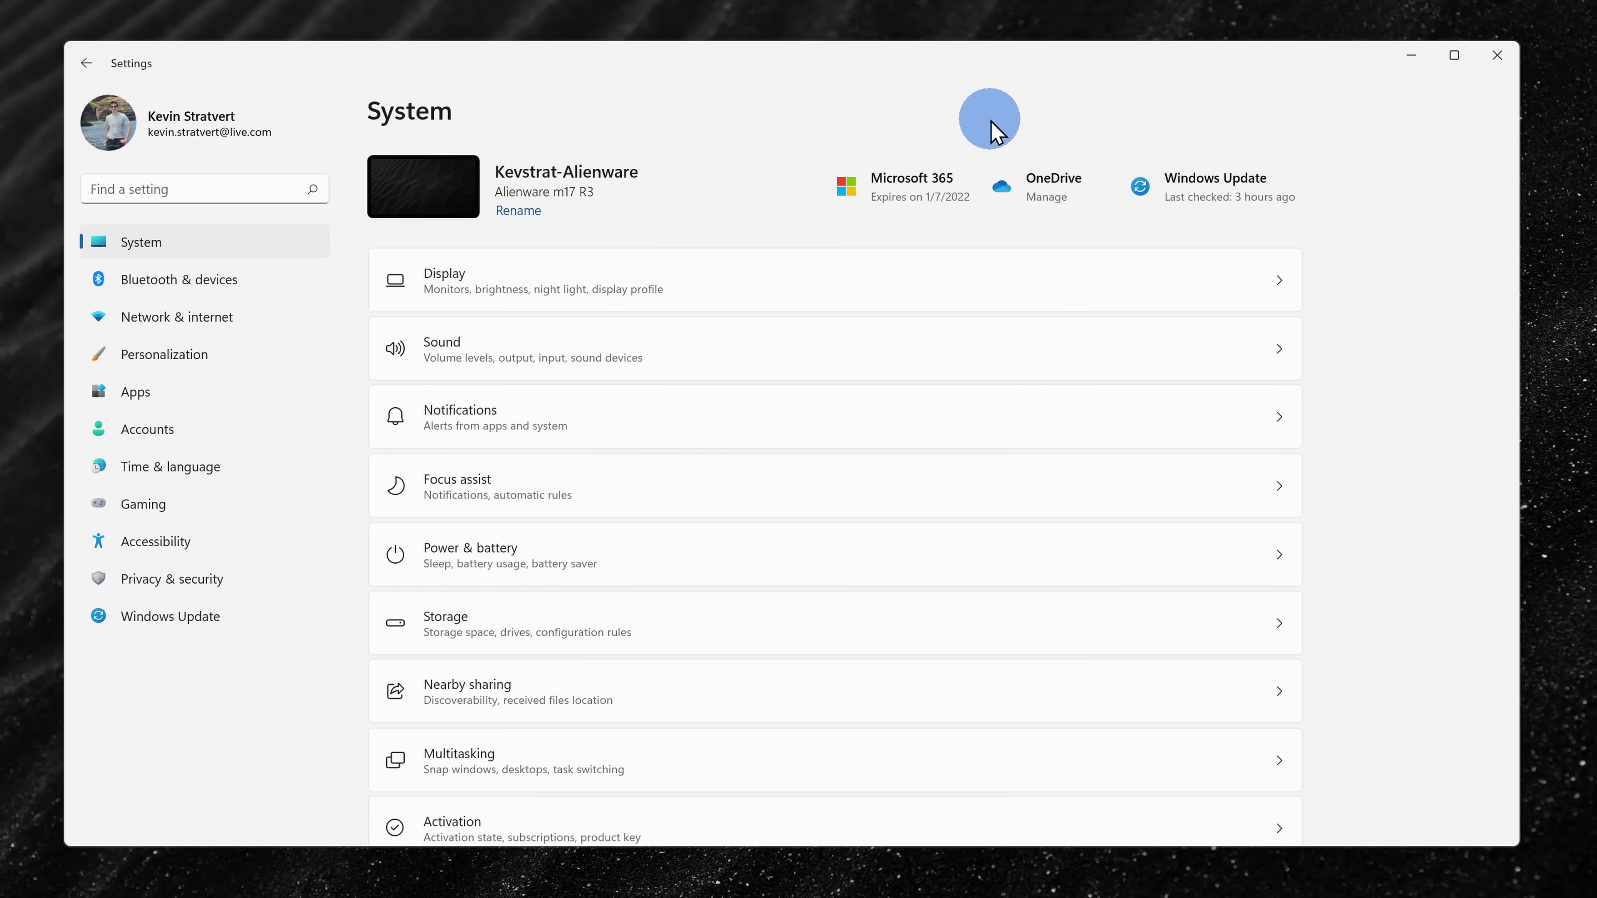
# - Check Accounts > Your info, then open the Windows Security page under Privacy & security
pyautogui.click(227, 434)
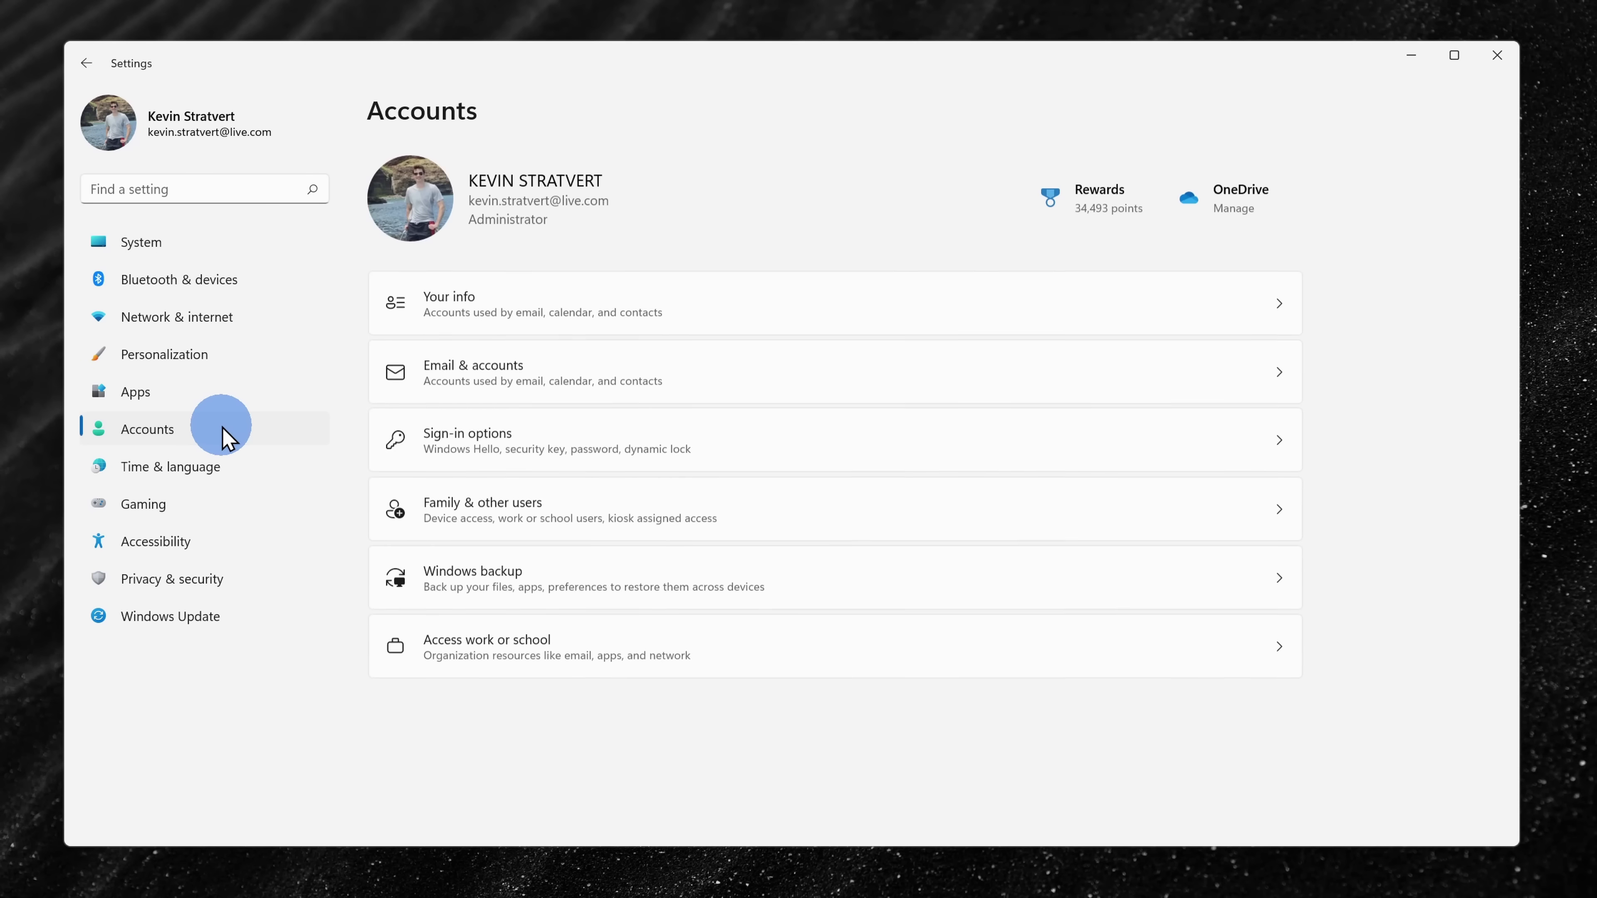
pyautogui.click(427, 317)
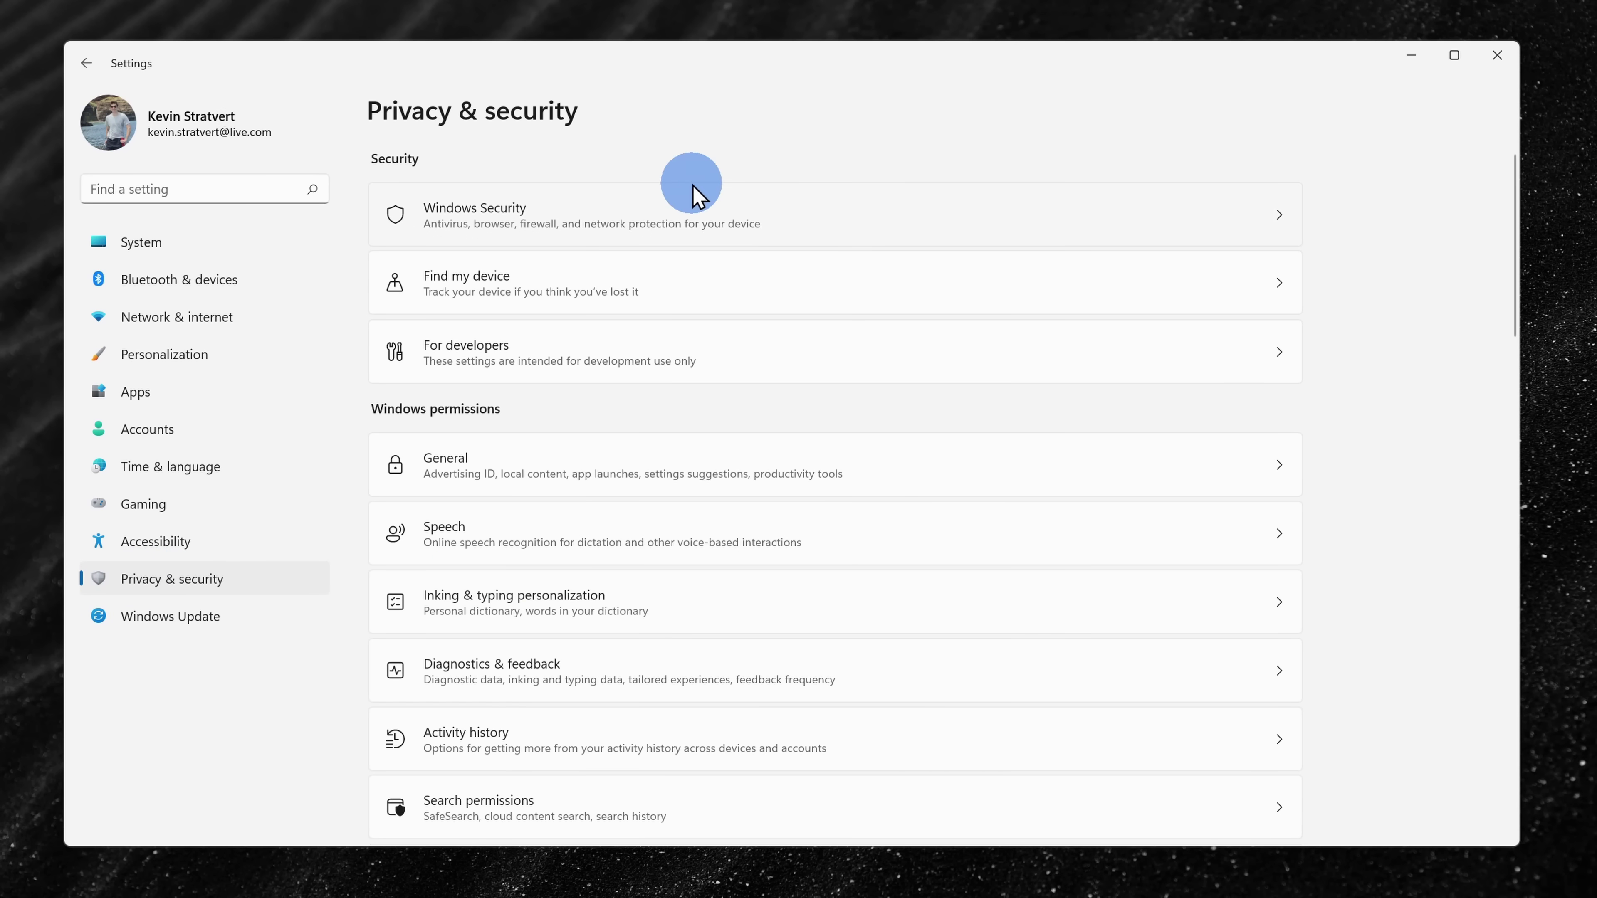
pyautogui.scroll(-6, 604, 334)
pyautogui.scroll(6, 698, 484)
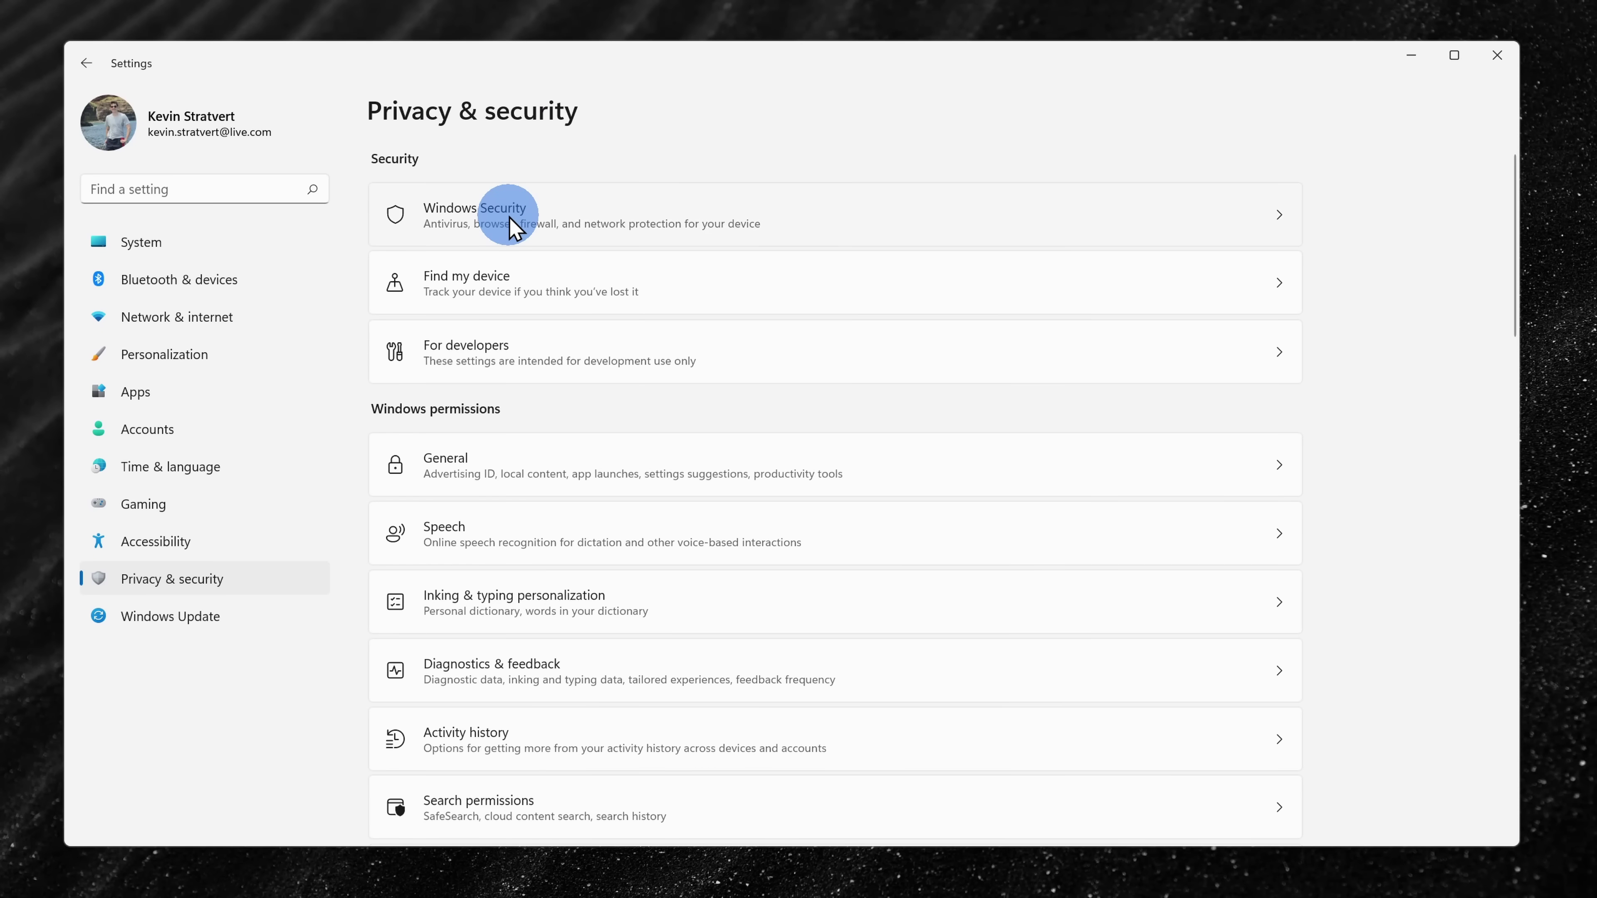
pyautogui.click(510, 220)
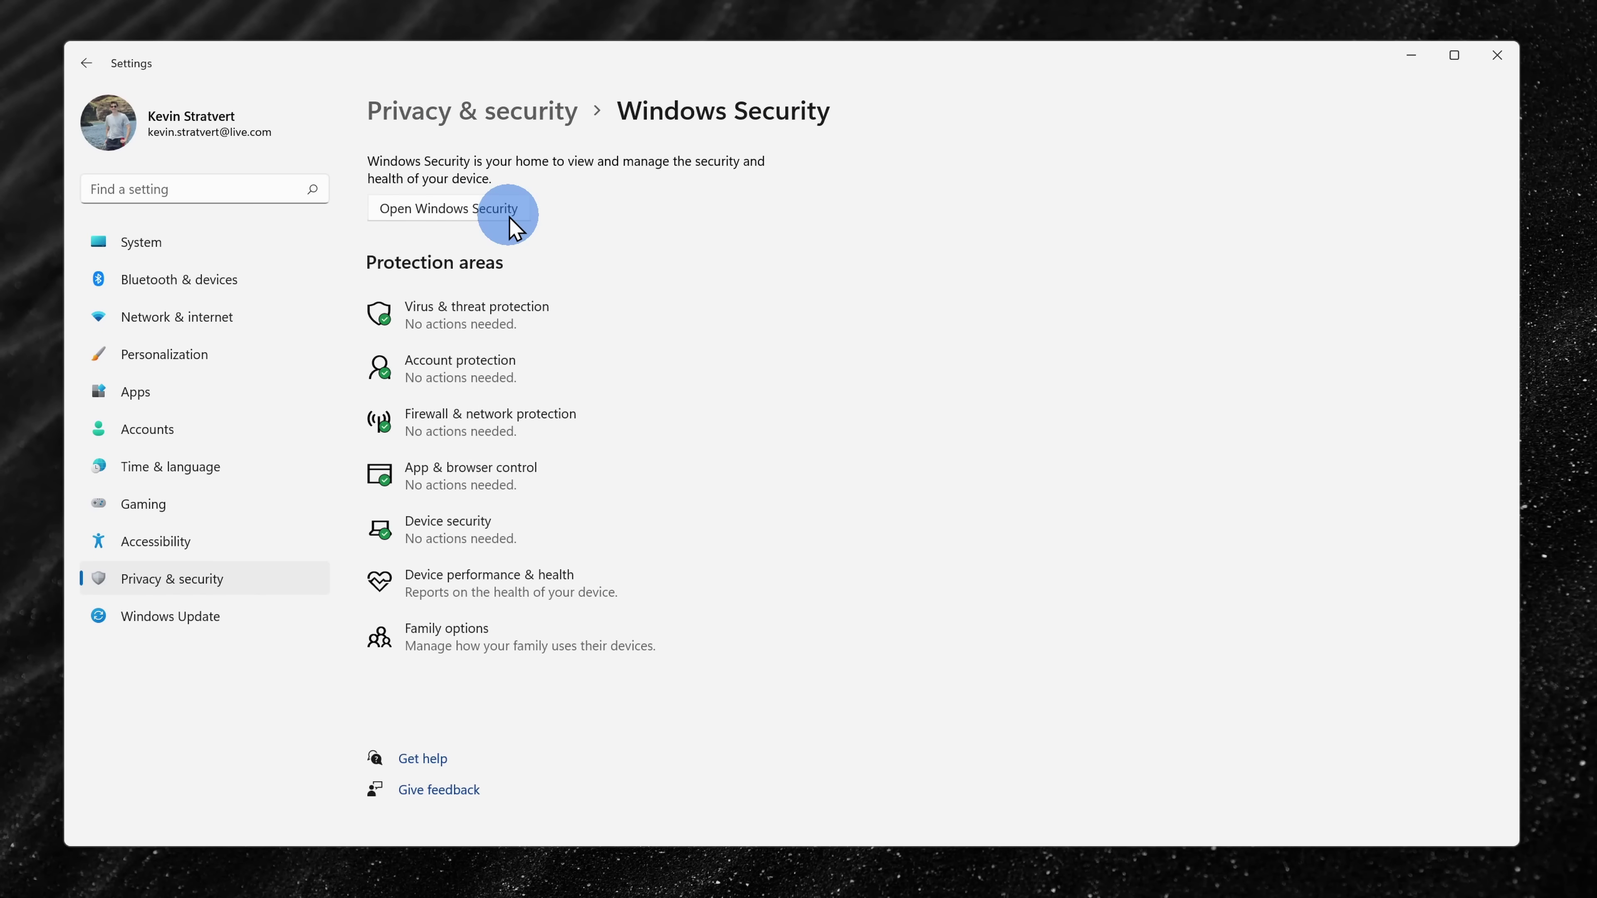
# - Open Virus & threat protection settings and scroll to Real-time protection
pyautogui.click(478, 310)
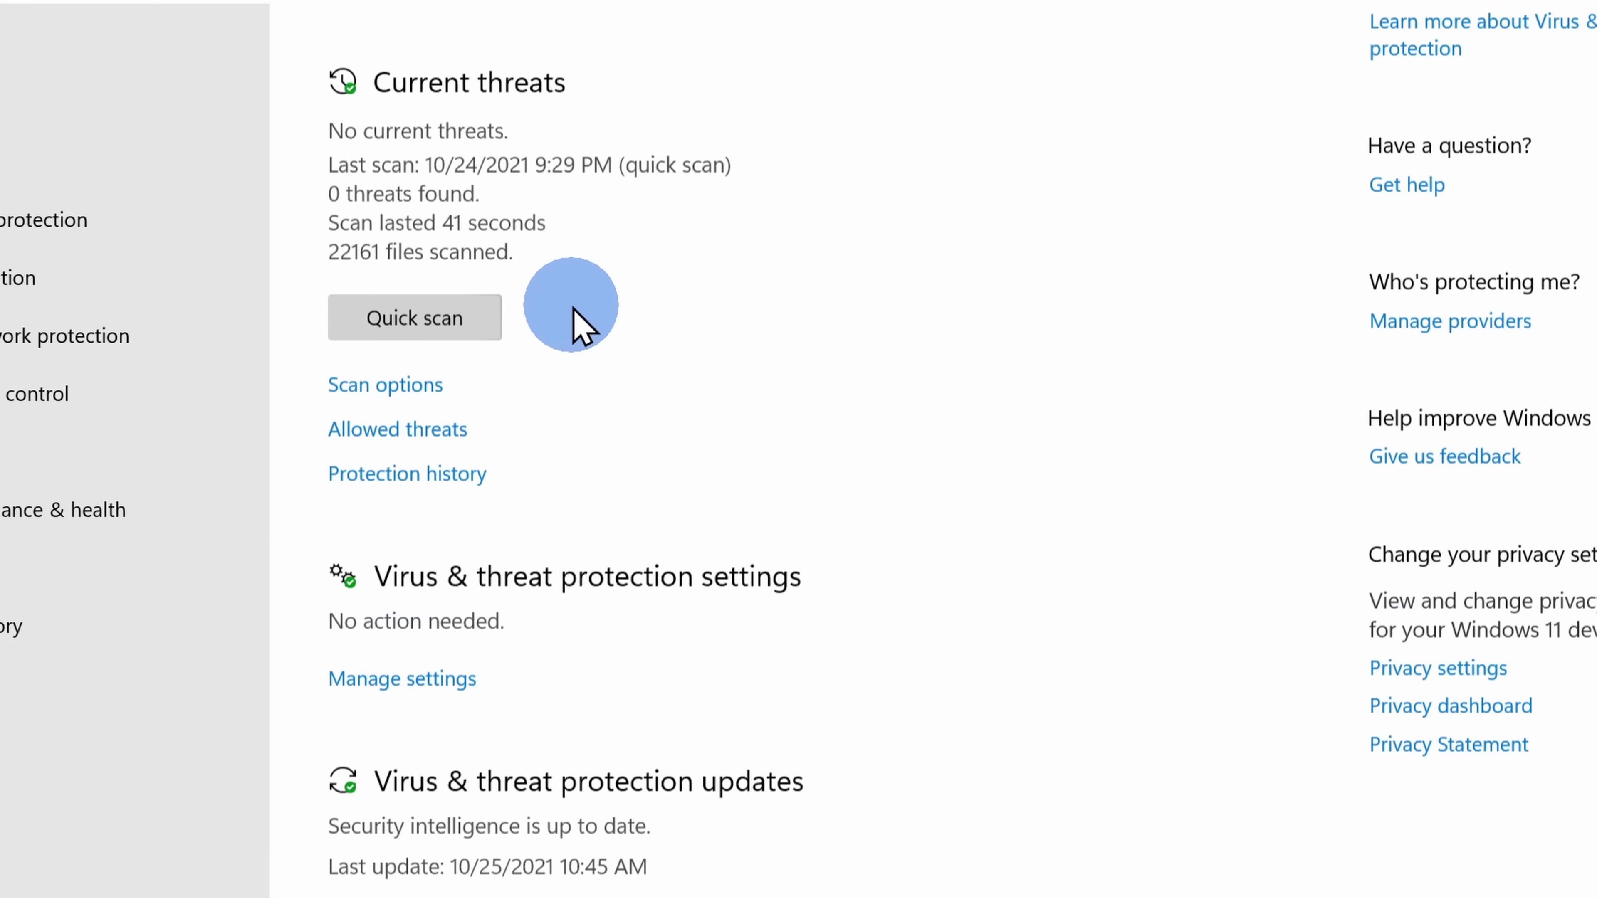
pyautogui.click(427, 704)
pyautogui.scroll(-4, 415, 441)
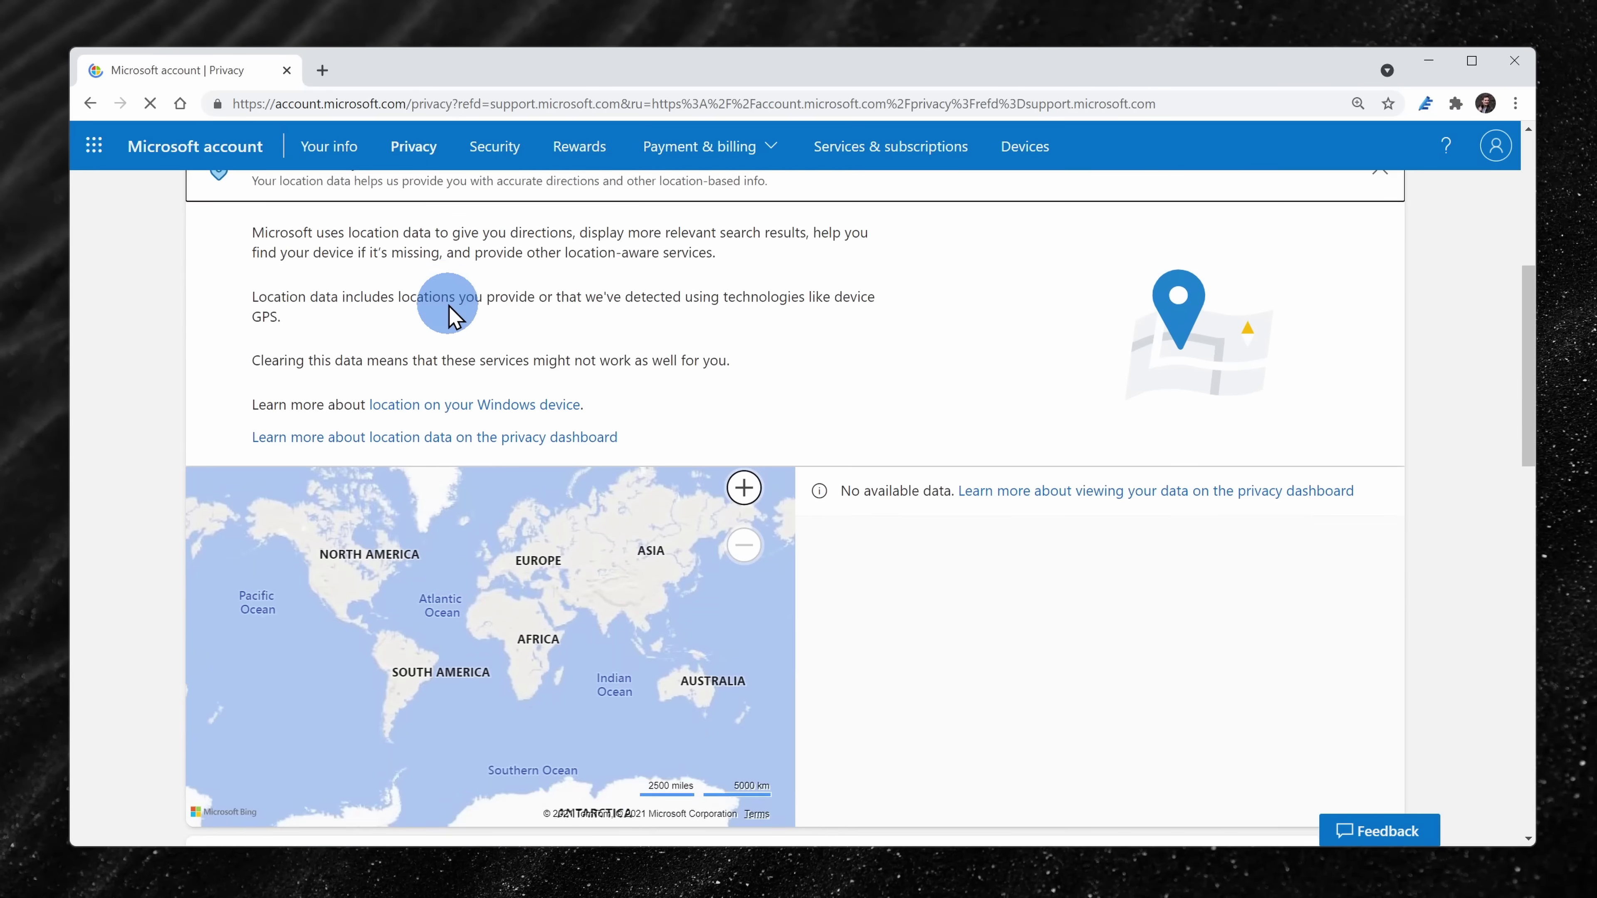
# - Expand the Location activity card and scroll up to Manage your activity data
pyautogui.click(450, 313)
pyautogui.scroll(5, 531, 544)
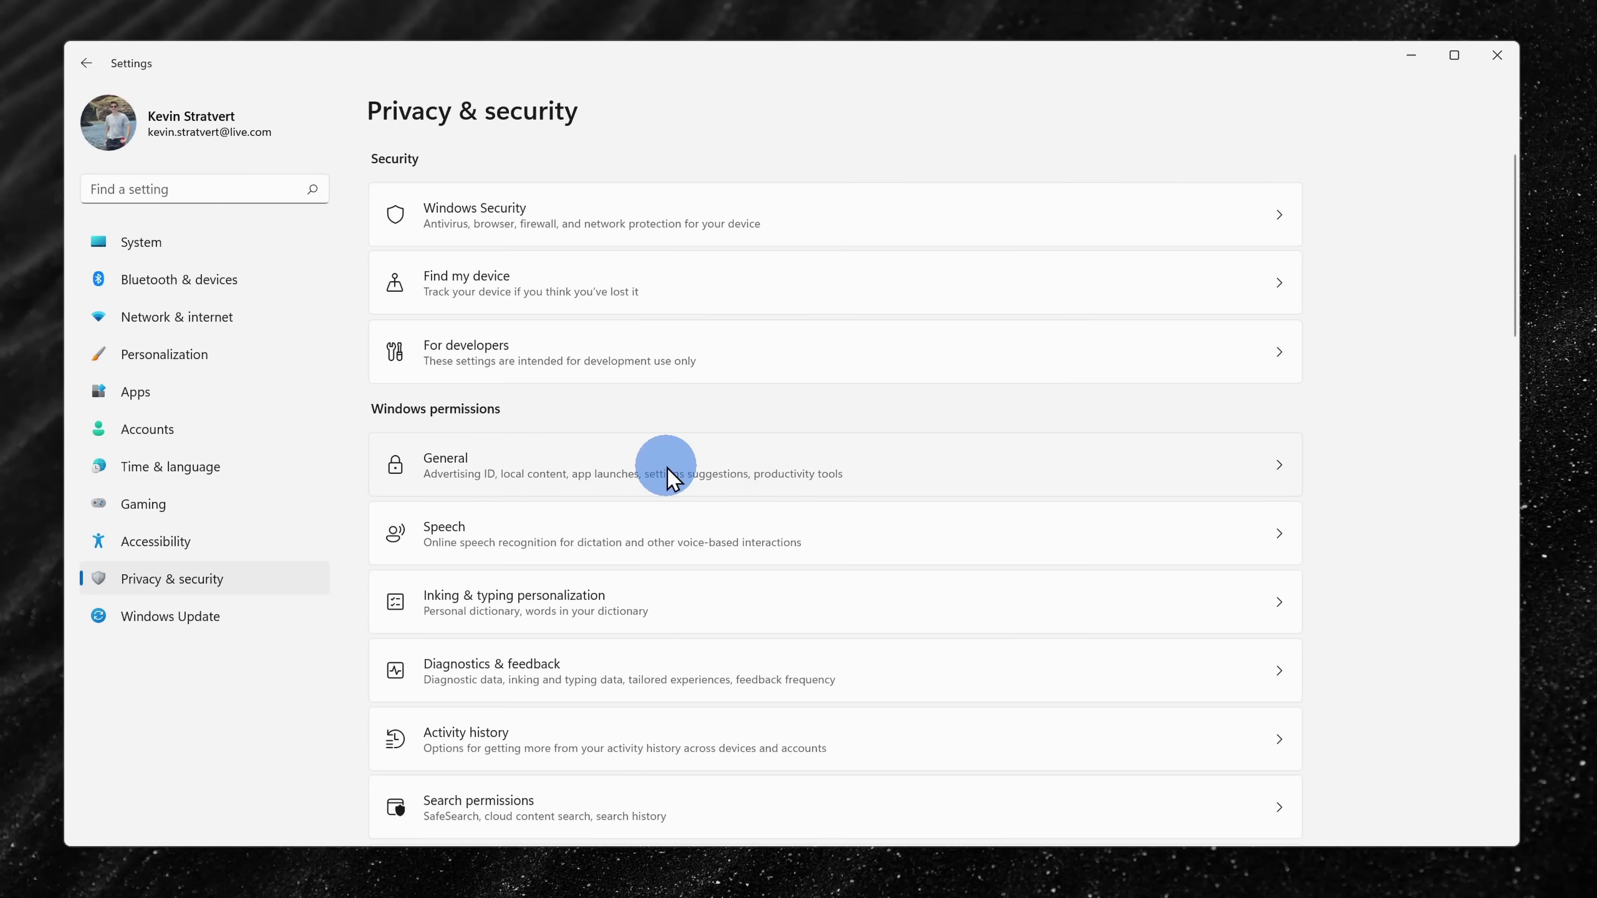
# - Review the General privacy settings and Speech's online speech recognition, then return to Privacy & security
pyautogui.click(670, 478)
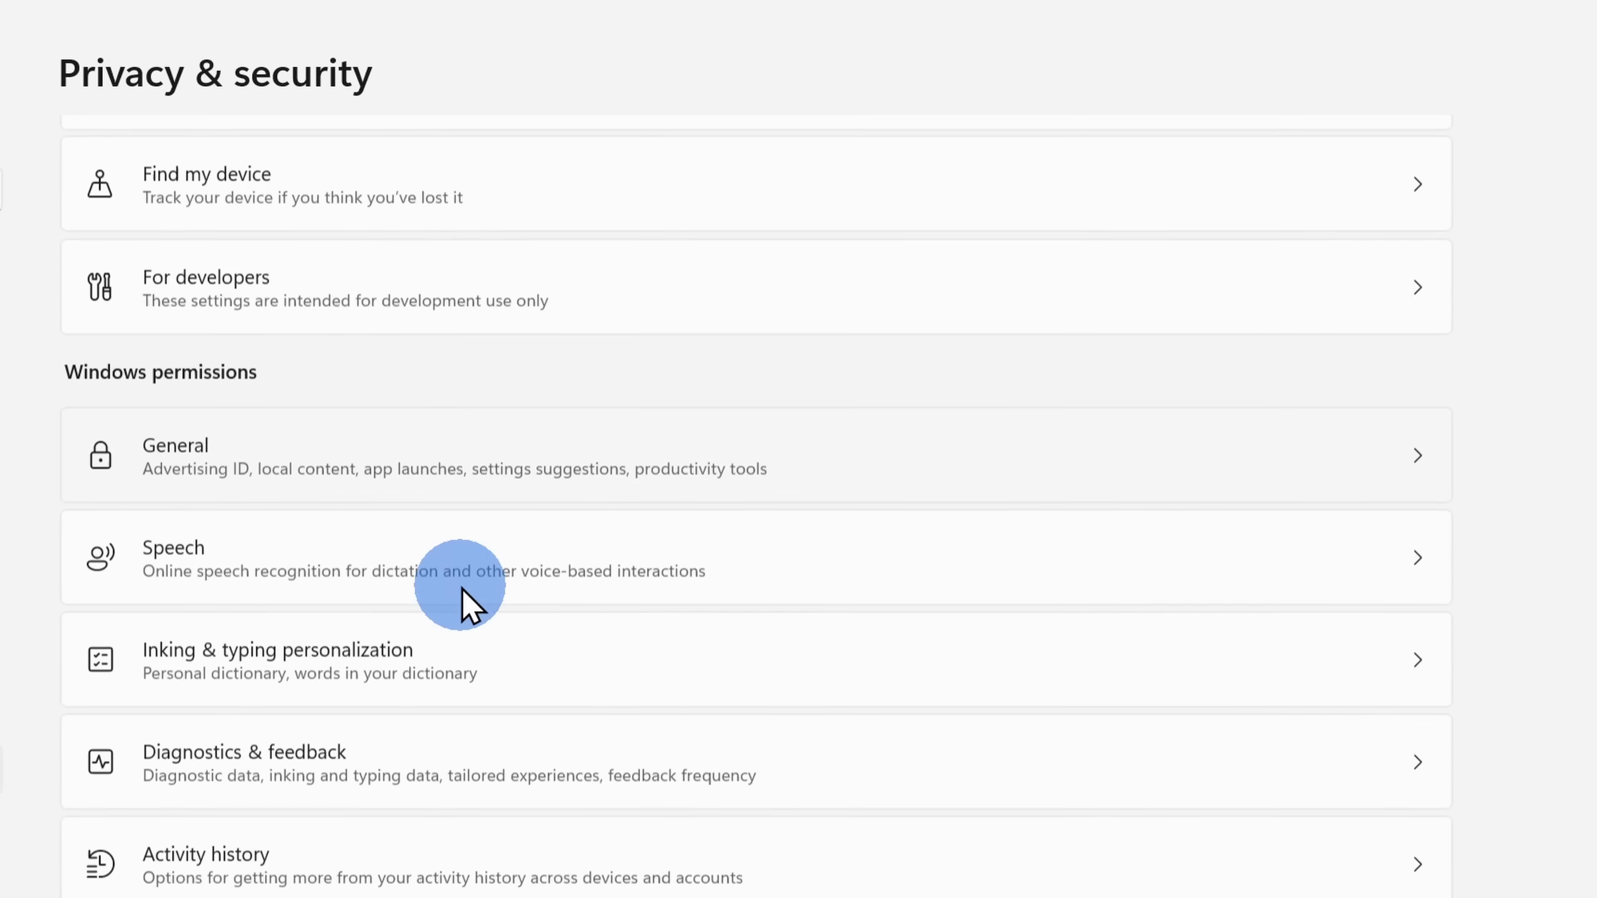
pyautogui.scroll(-3, 462, 589)
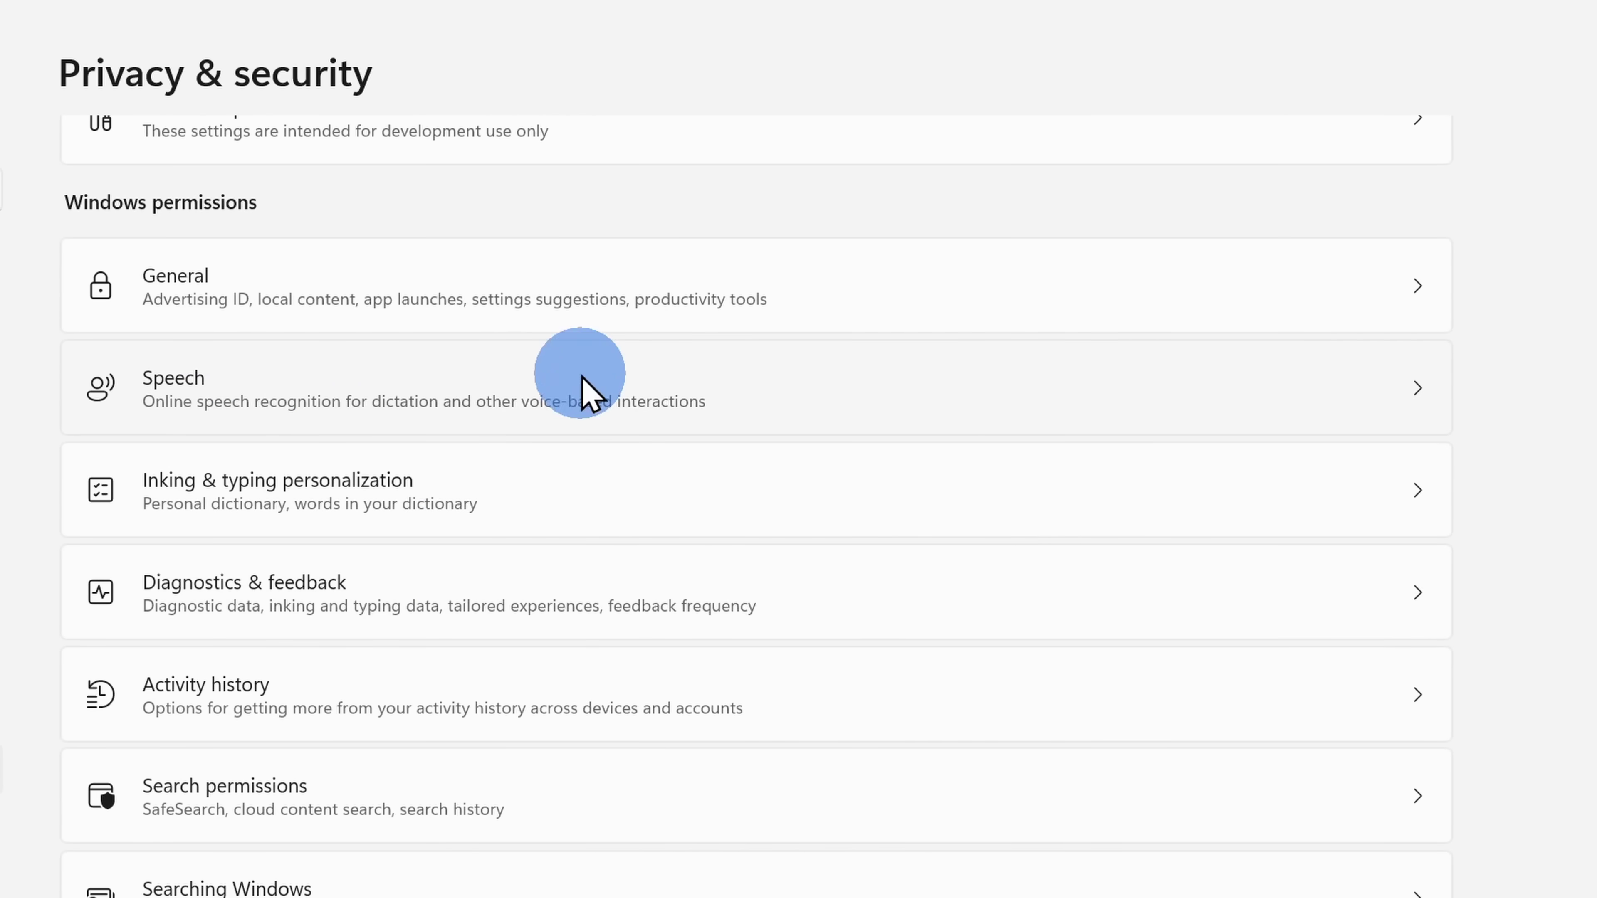
pyautogui.click(1087, 383)
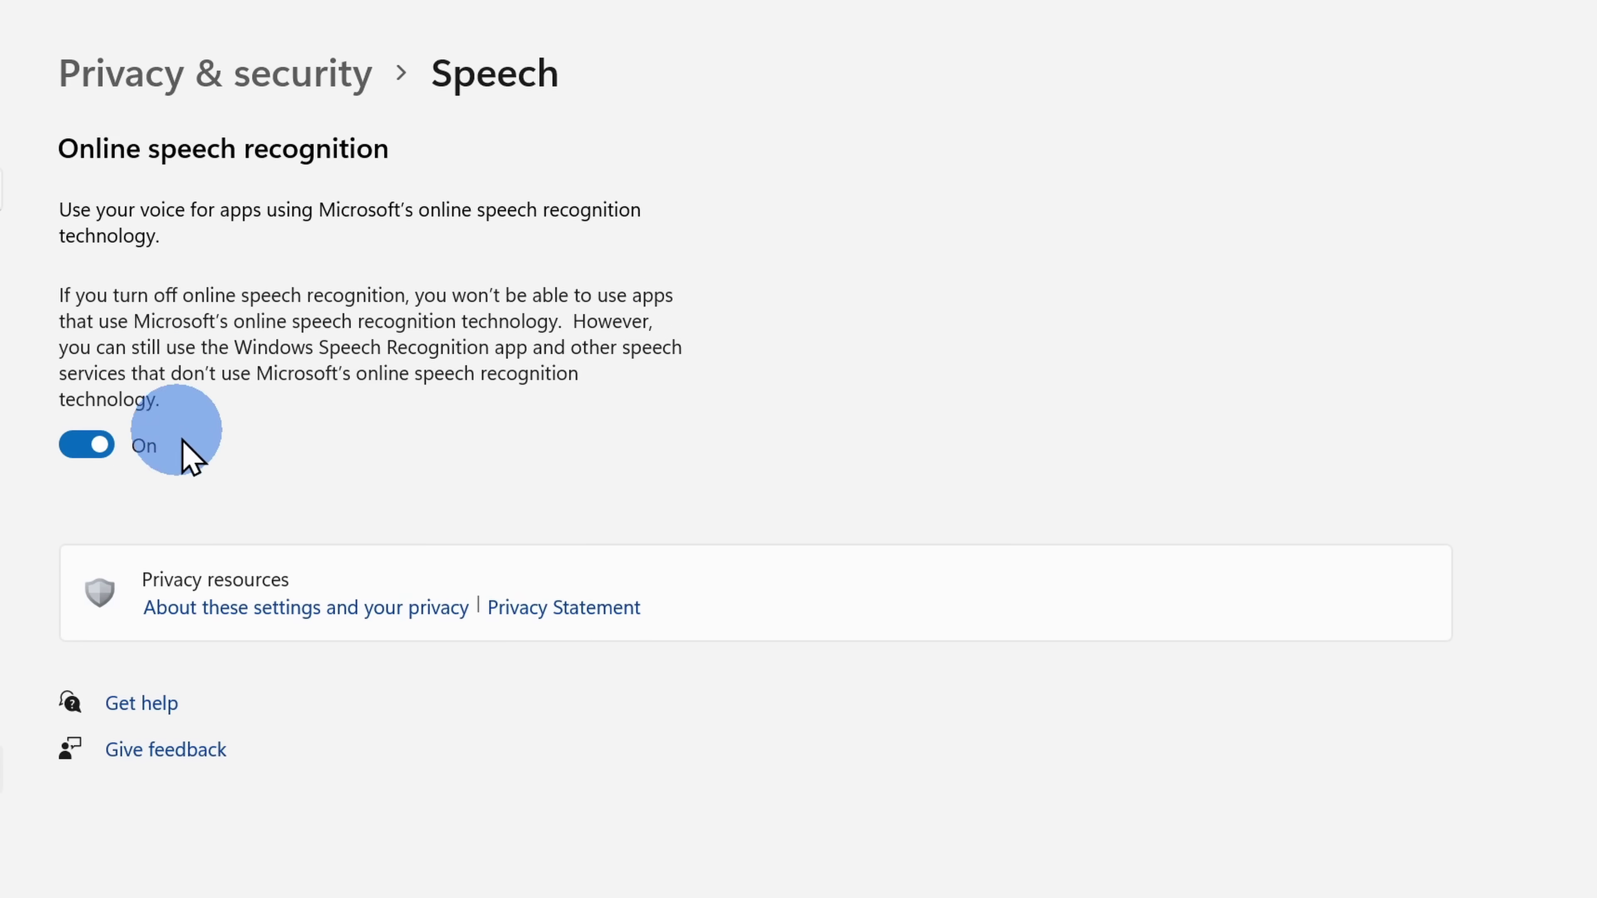
pyautogui.hotkey('alt', 'Left')
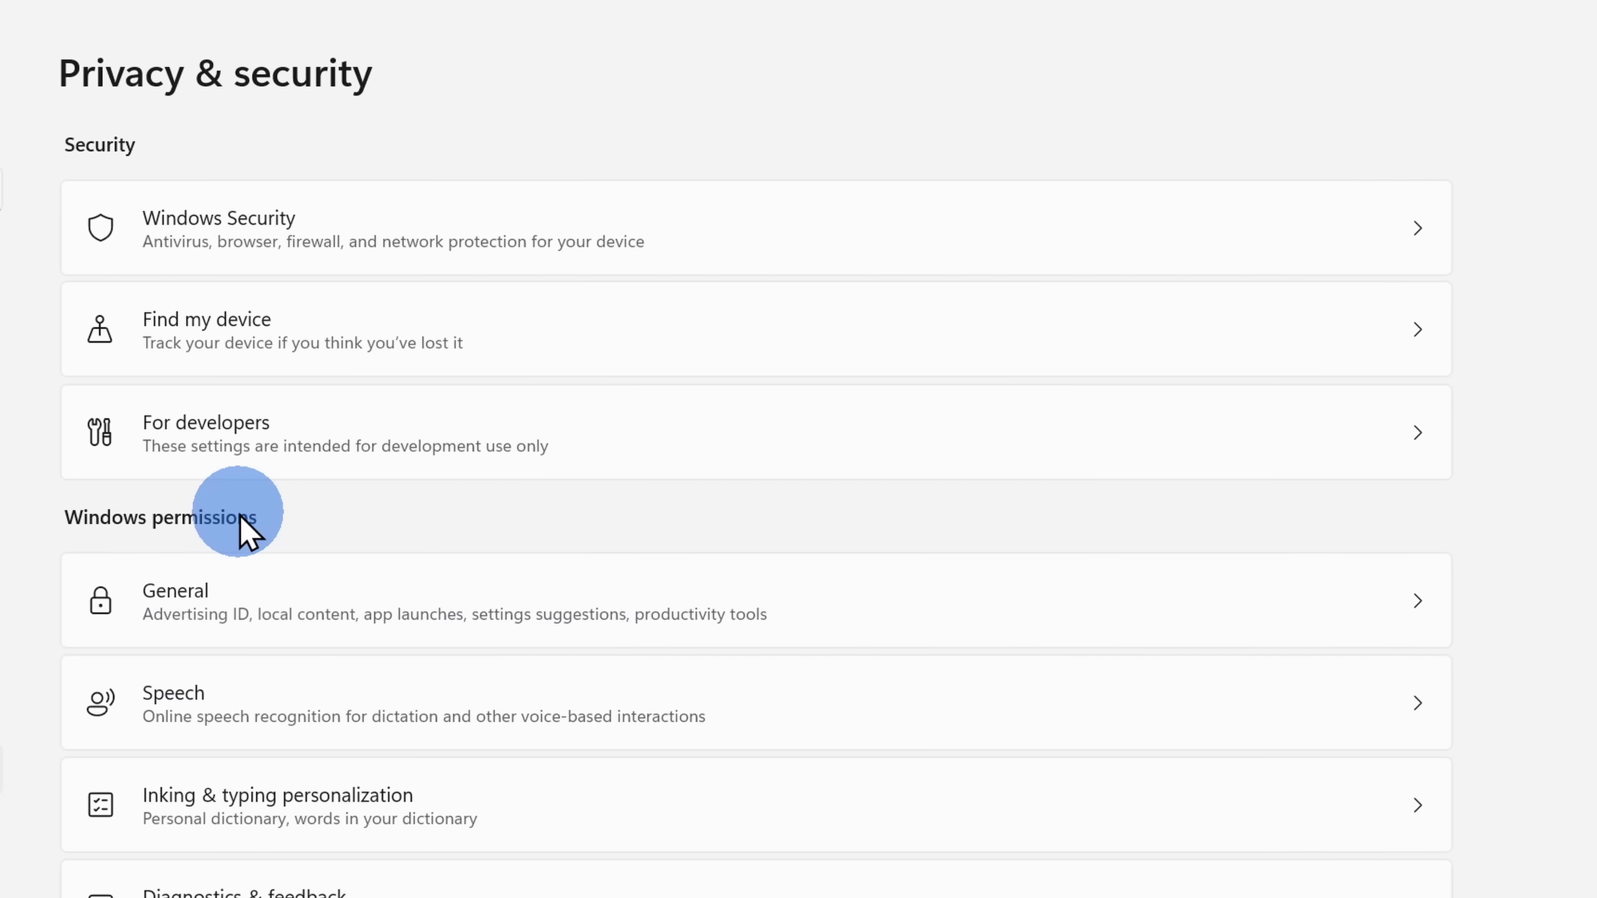
pyautogui.click(312, 821)
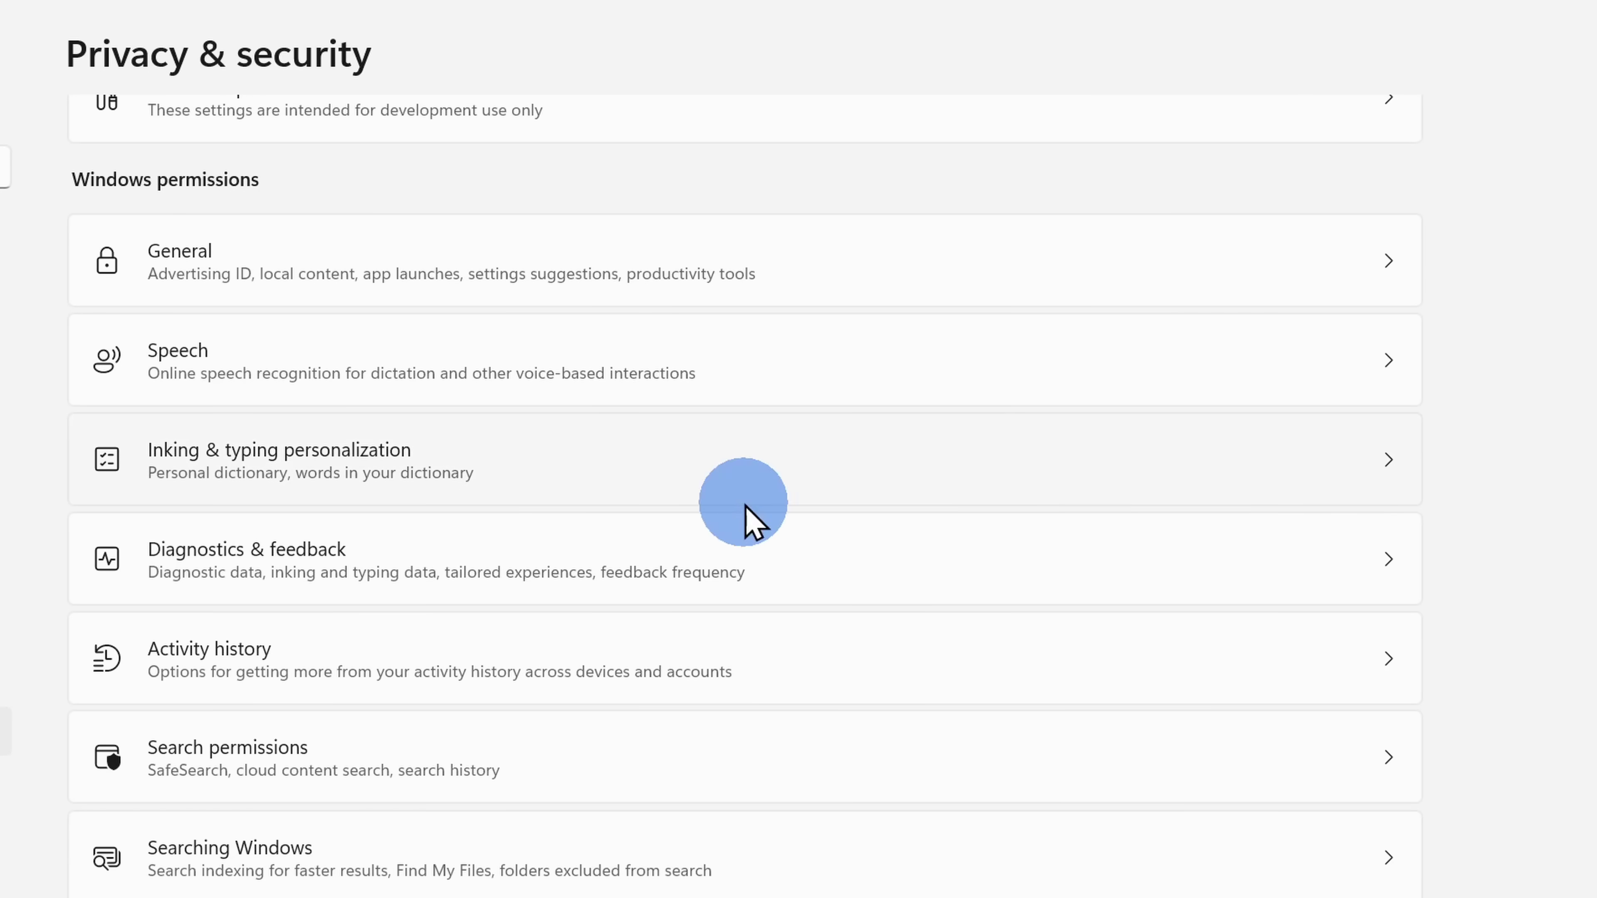
pyautogui.click(335, 555)
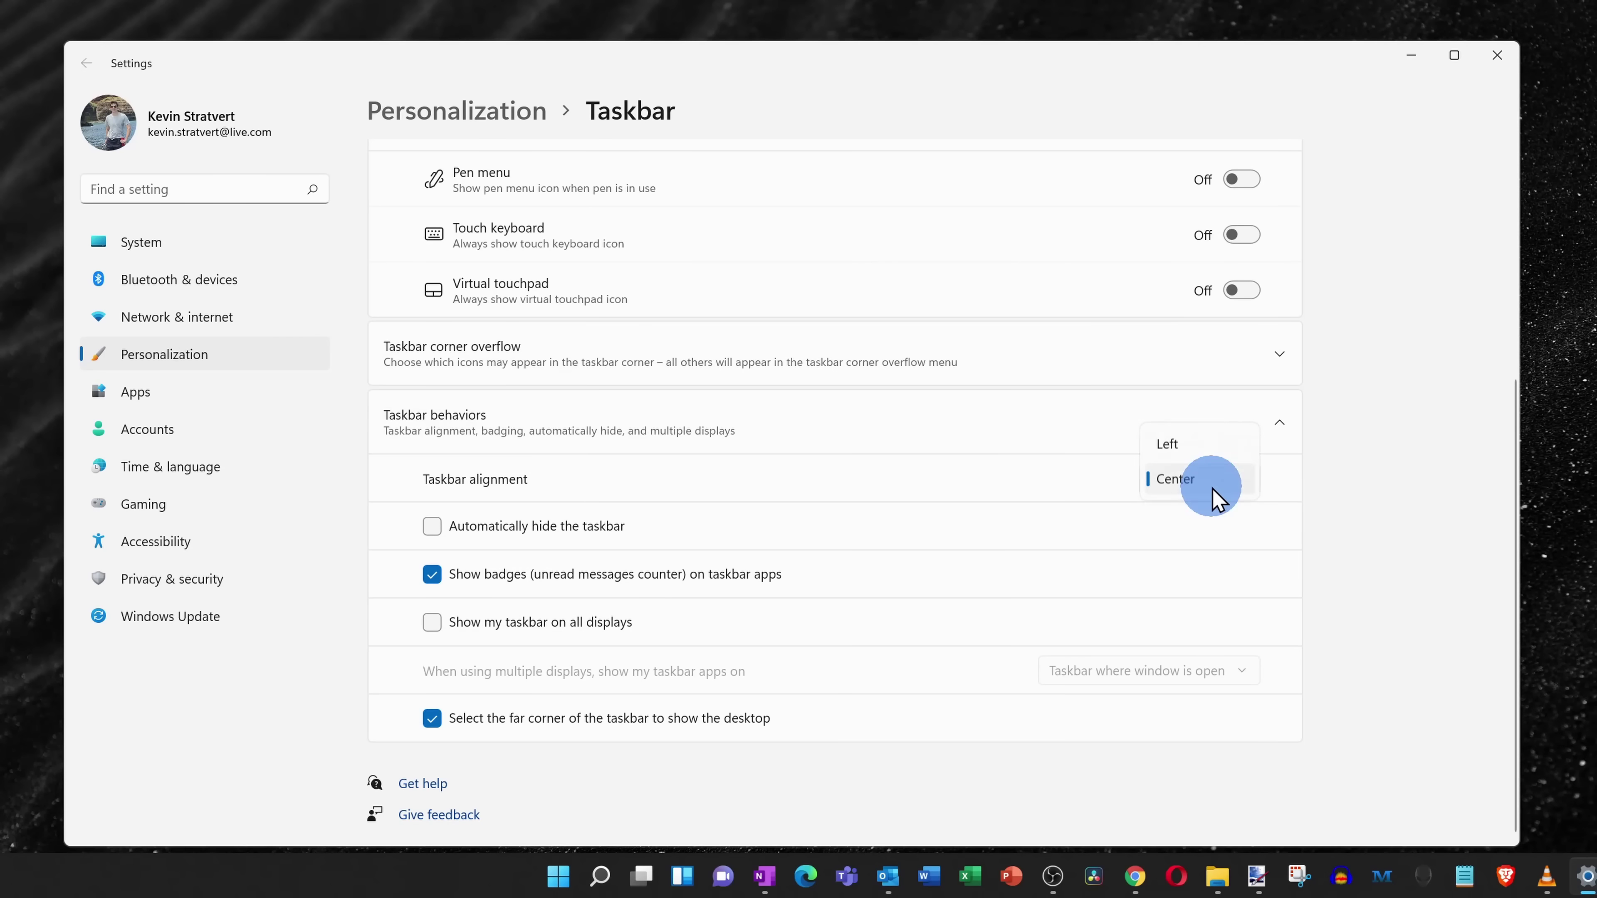
# - Set the taskbar alignment to Left so the icons sit on the left edge
pyautogui.click(1212, 452)
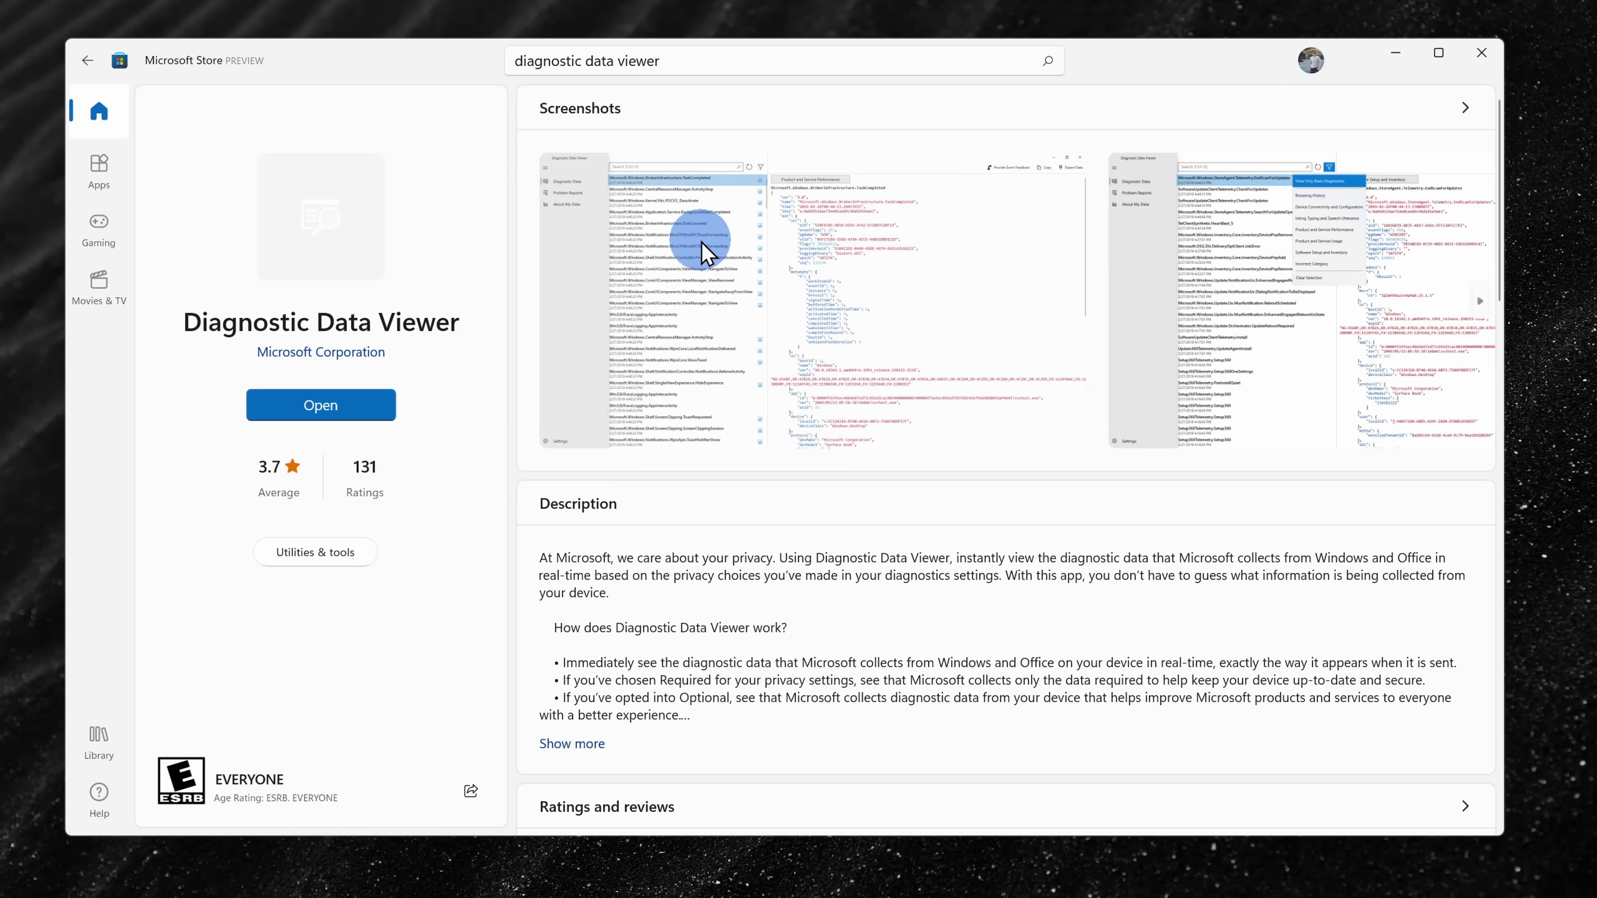
pyautogui.scroll(-4, 920, 300)
pyautogui.scroll(-7, 1254, 303)
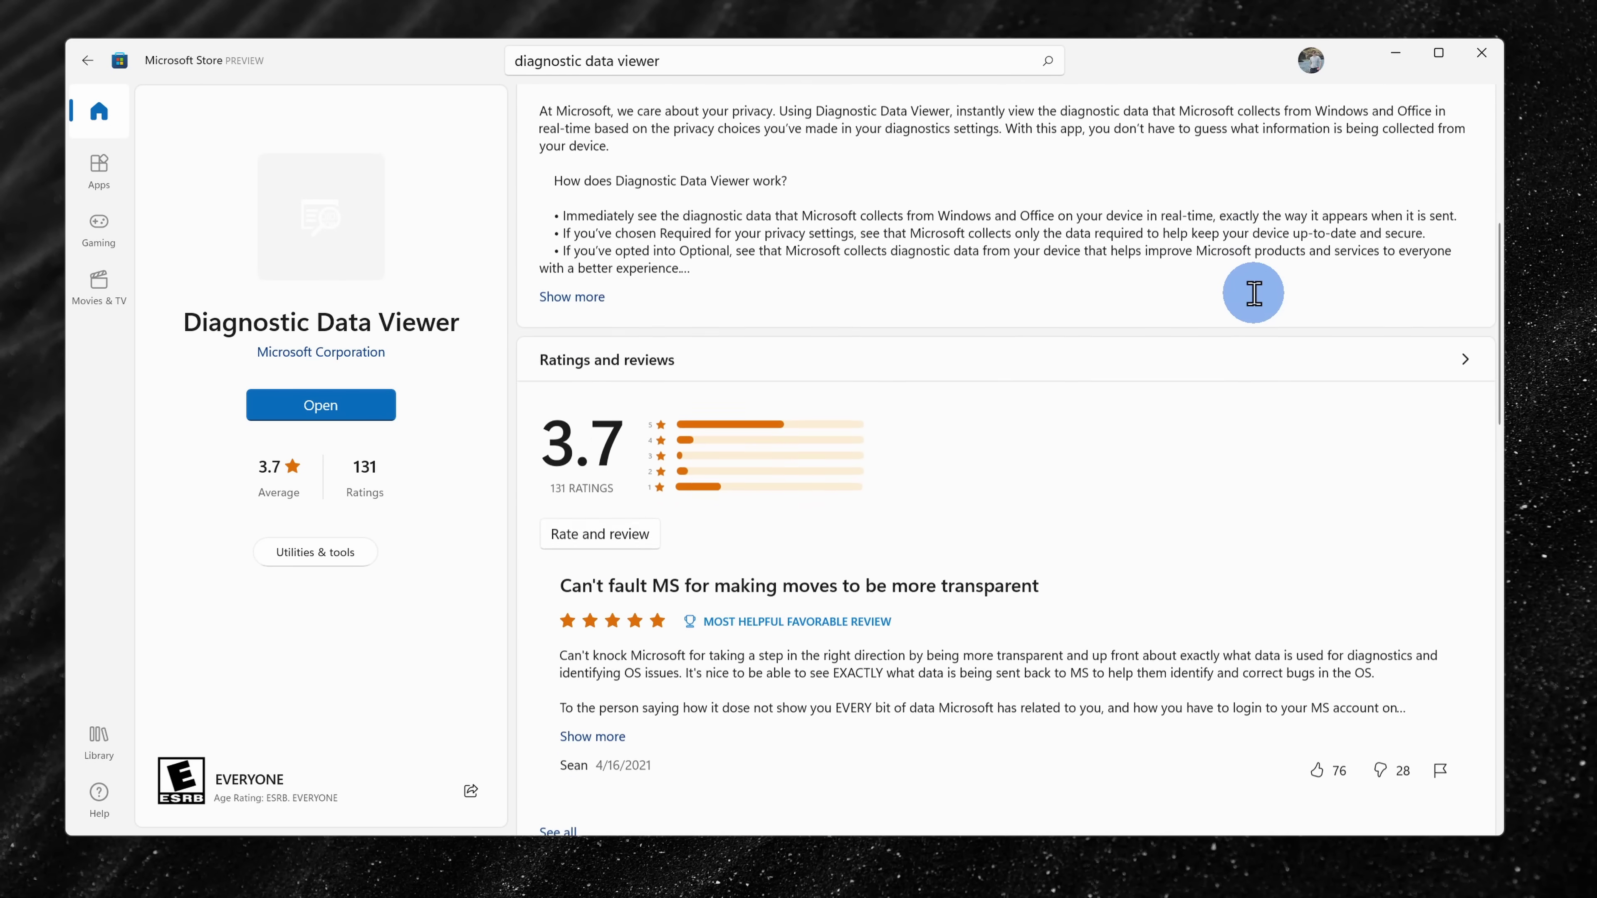
pyautogui.scroll(6, 1254, 296)
pyautogui.scroll(5, 1254, 297)
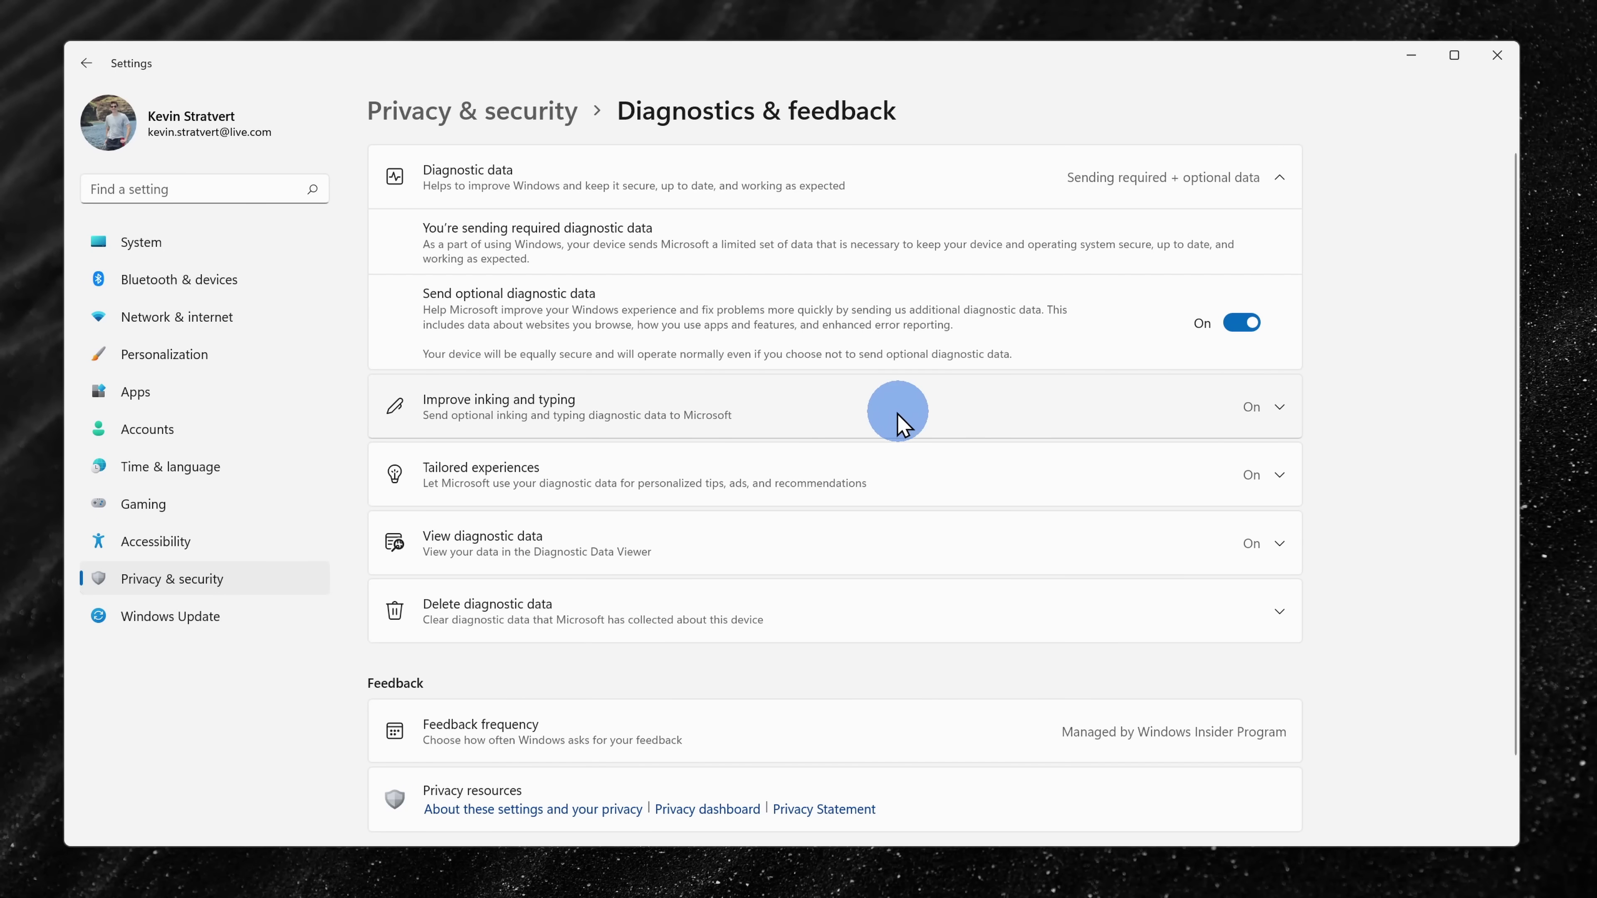
# - Expand the Improve inking and typing and Tailored experiences diagnostic options to review them
pyautogui.click(870, 424)
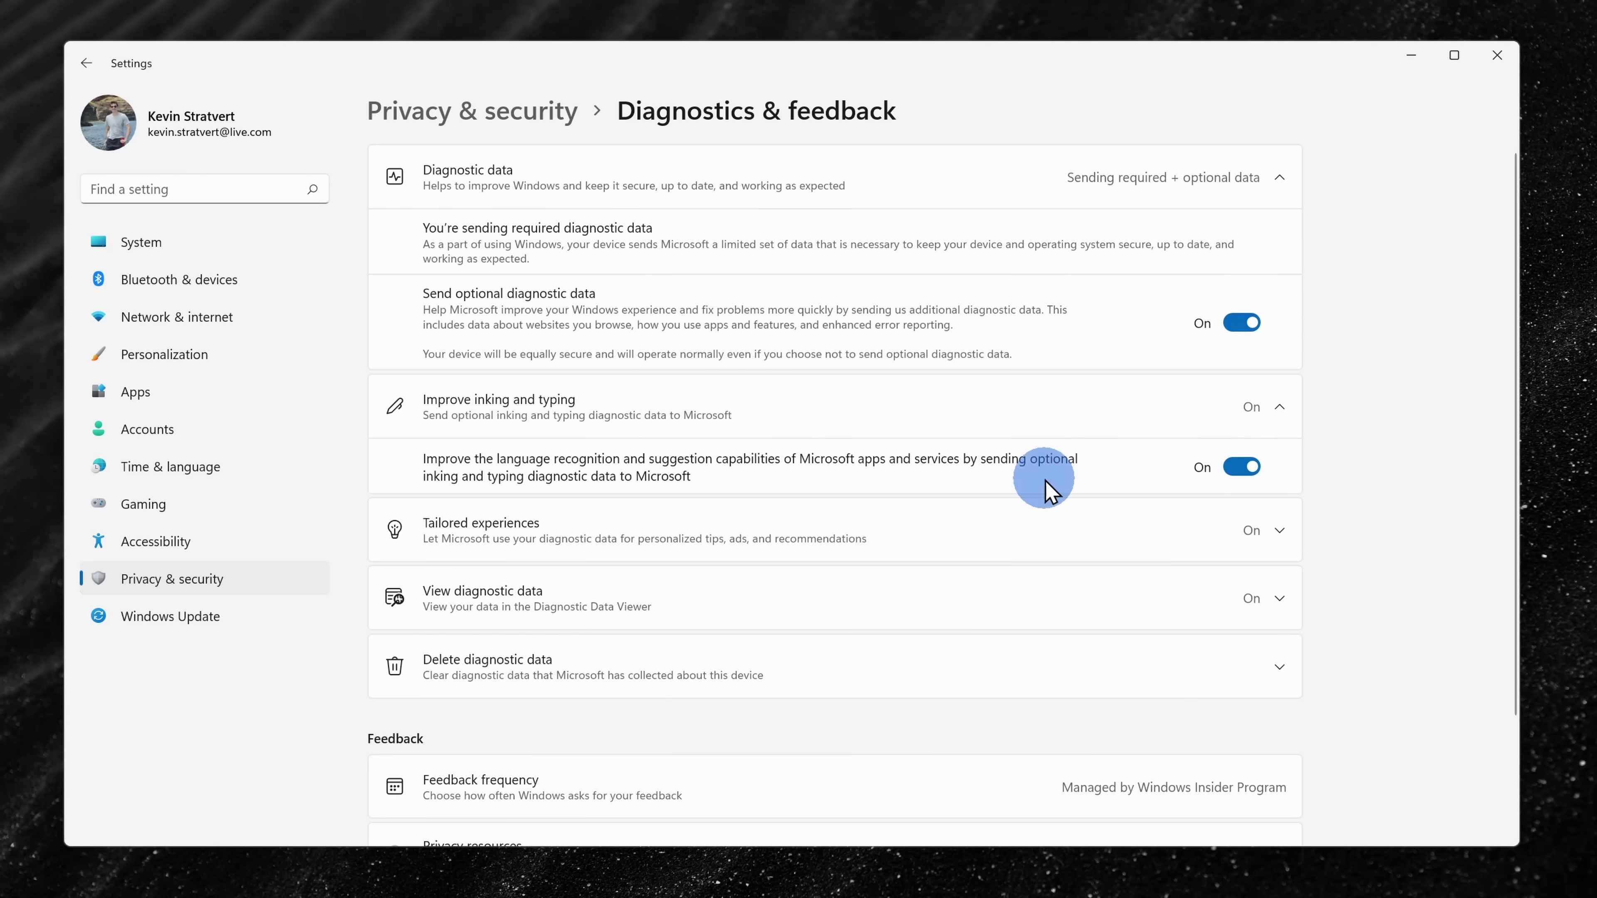
pyautogui.click(824, 545)
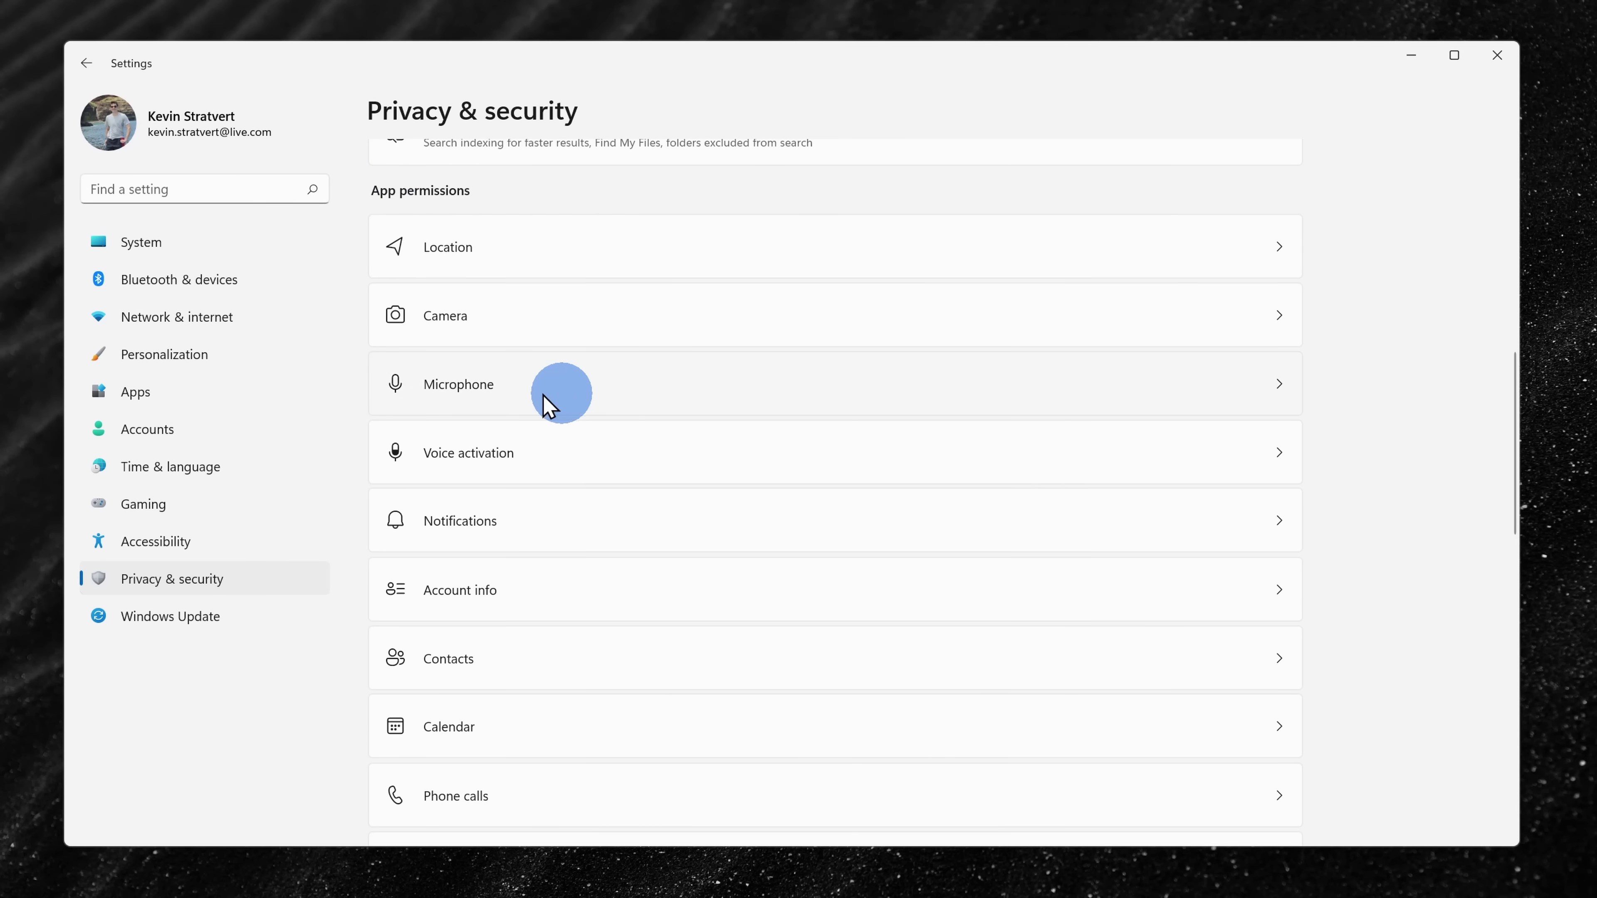
pyautogui.scroll(-8, 597, 382)
pyautogui.scroll(6, 581, 497)
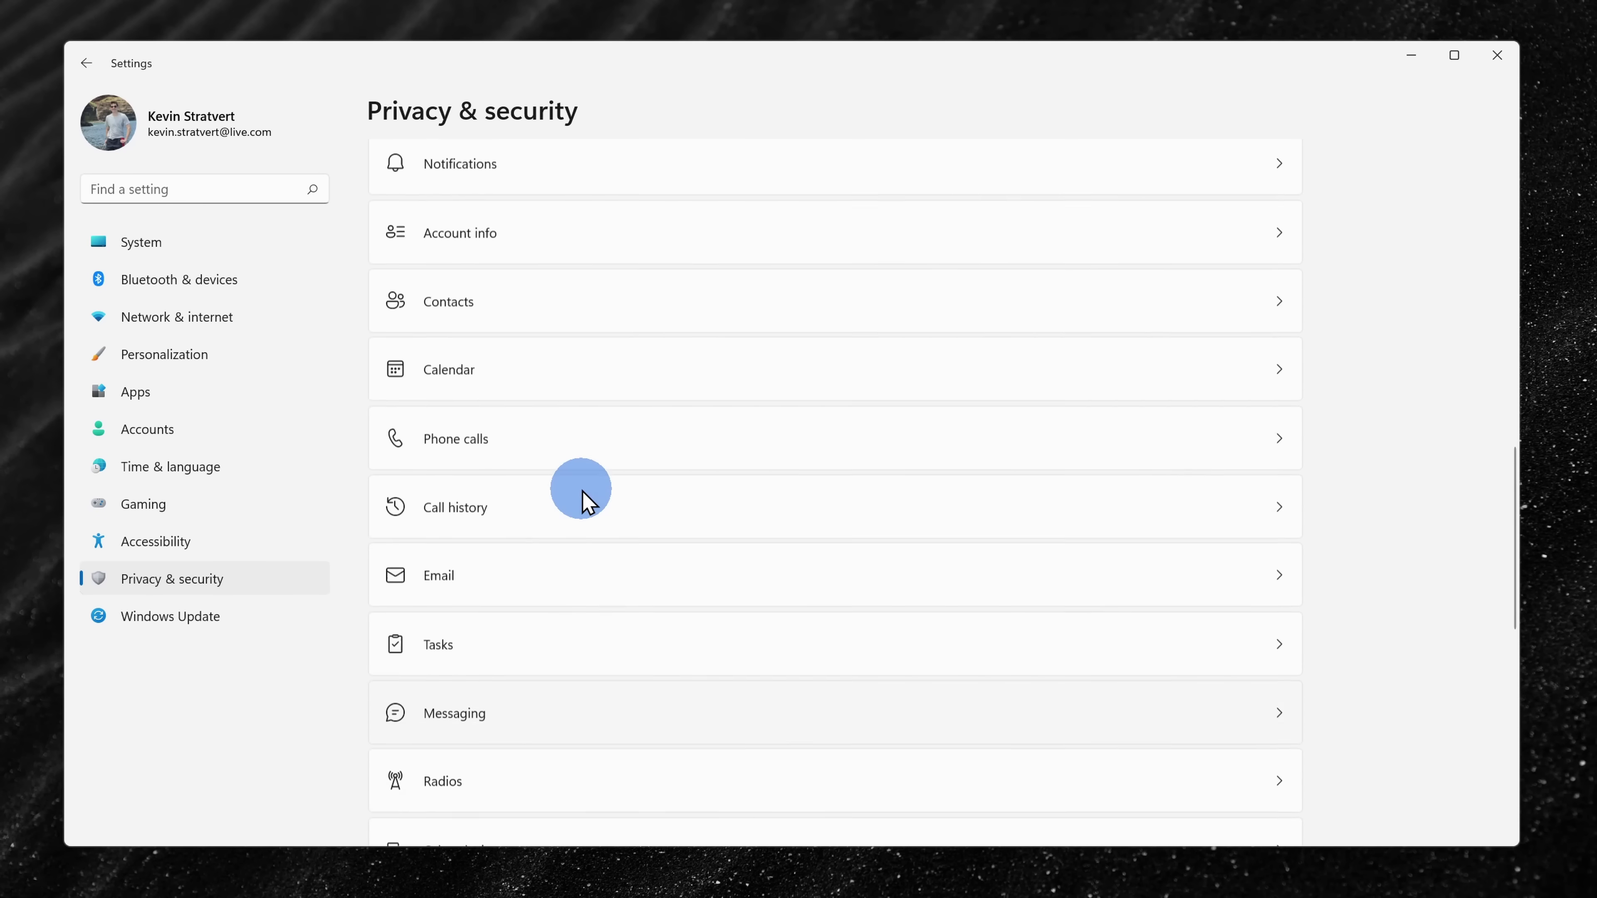
pyautogui.scroll(3, 581, 497)
pyautogui.scroll(-4, 581, 498)
pyautogui.scroll(3, 581, 498)
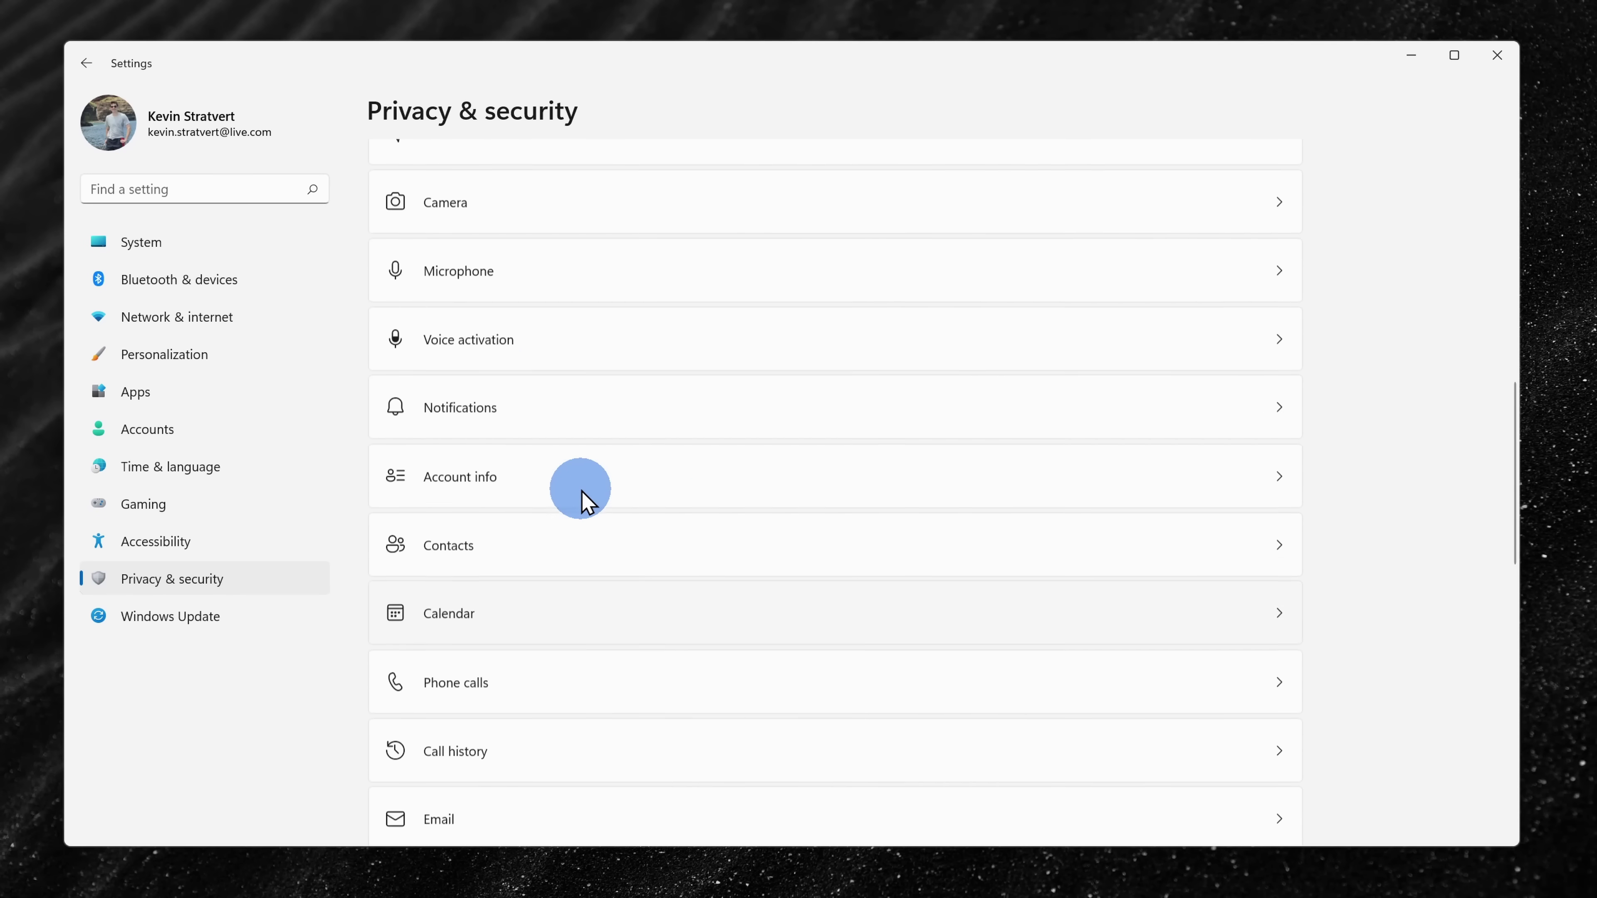
pyautogui.scroll(1, 584, 500)
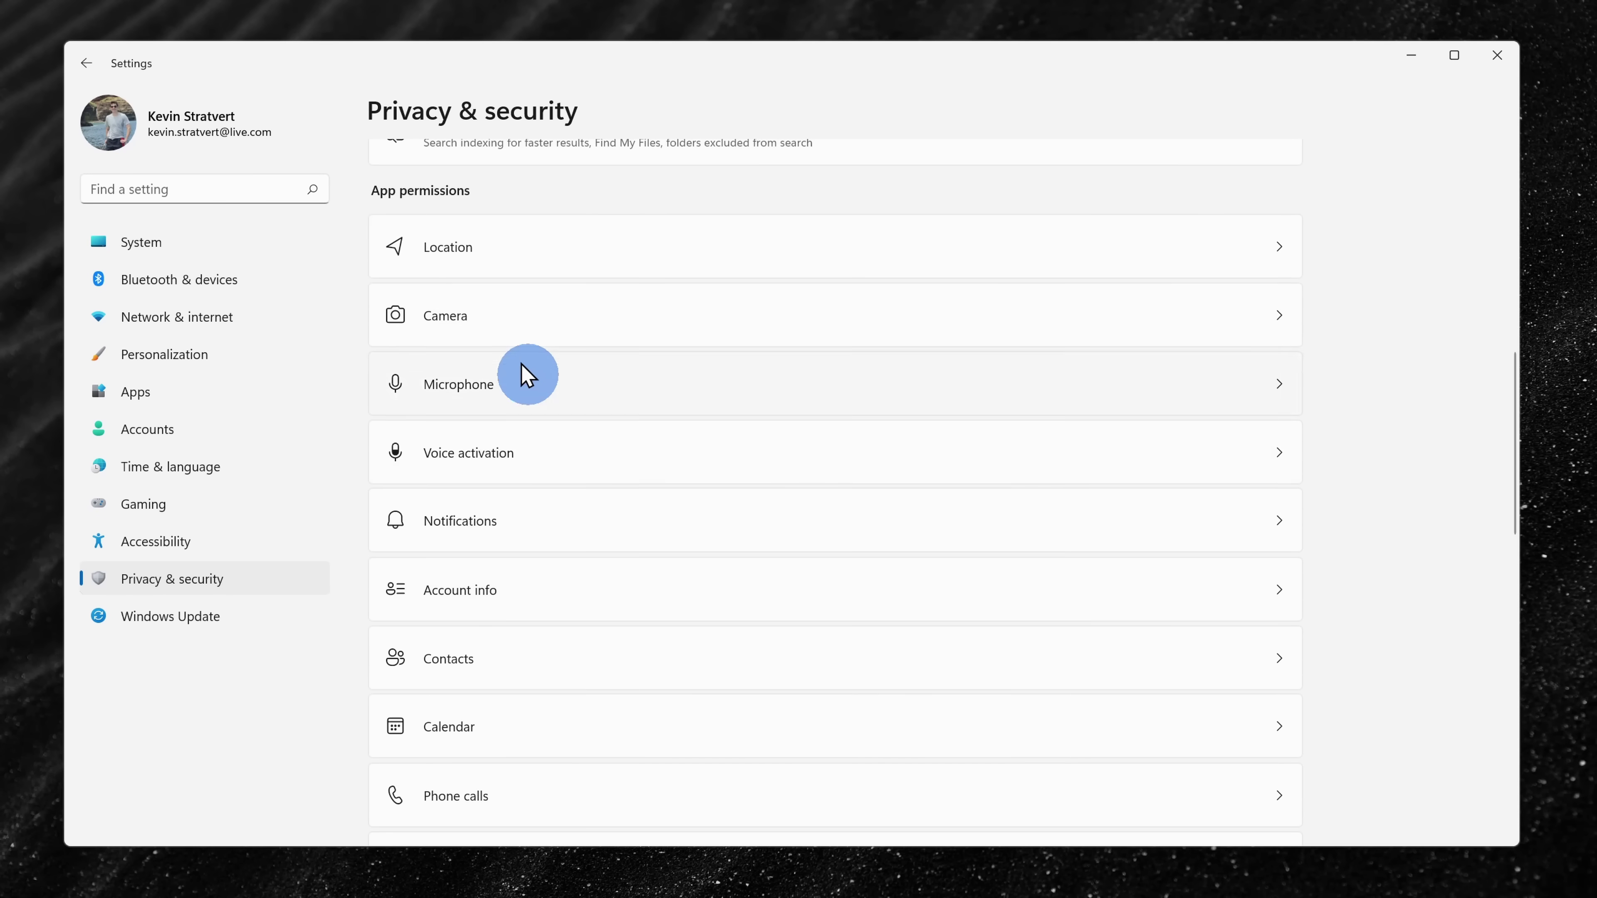
pyautogui.click(486, 259)
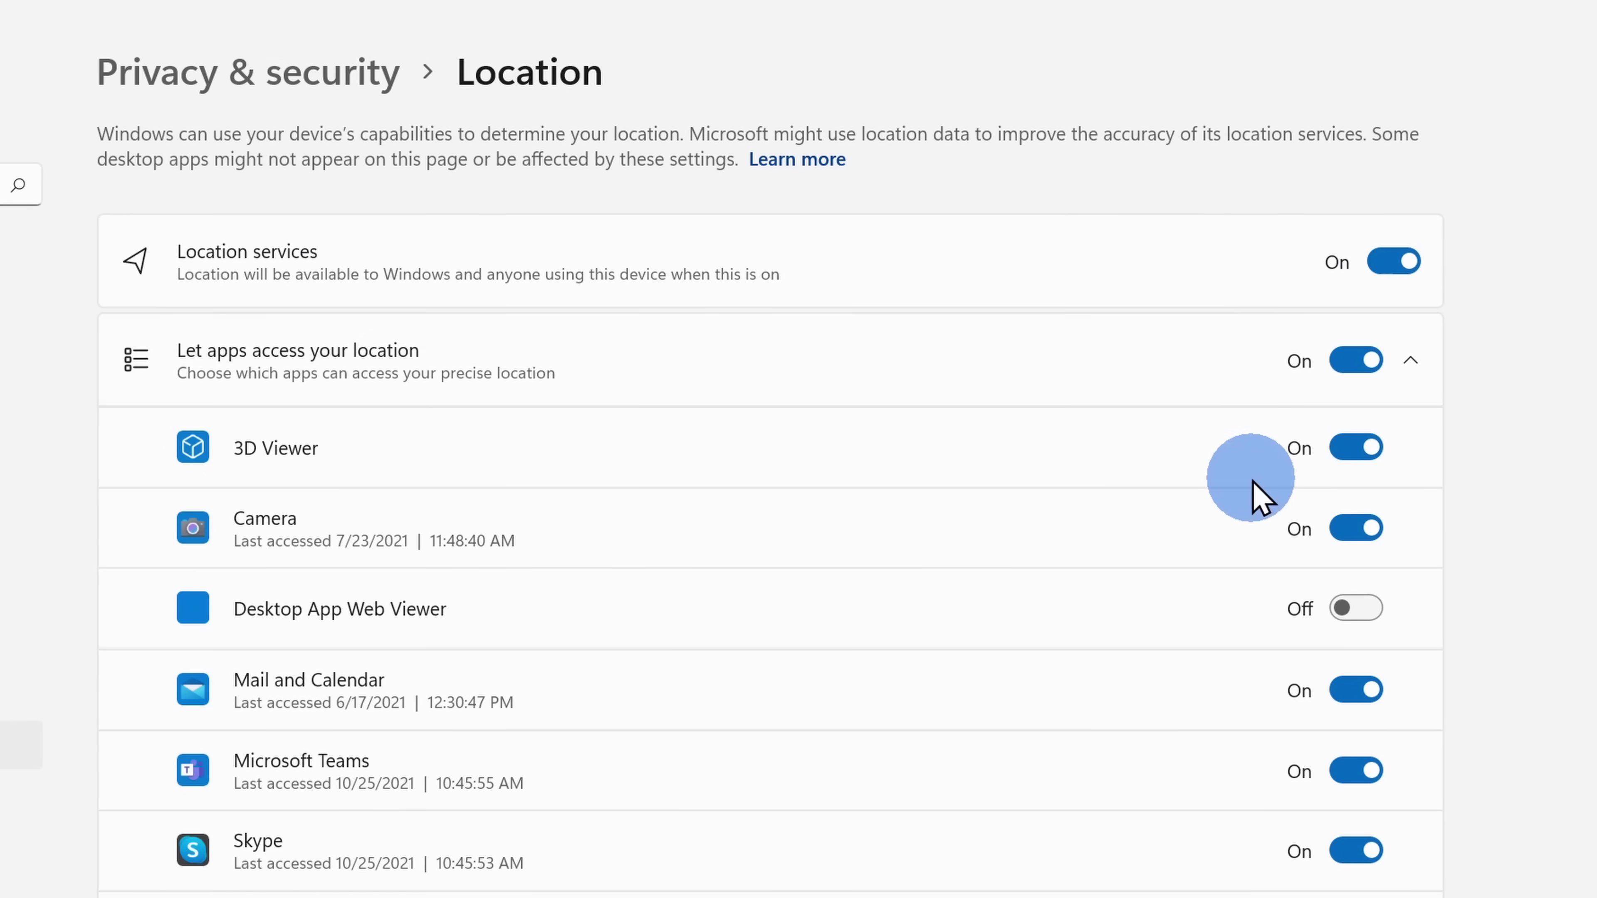
pyautogui.scroll(-5, 1248, 492)
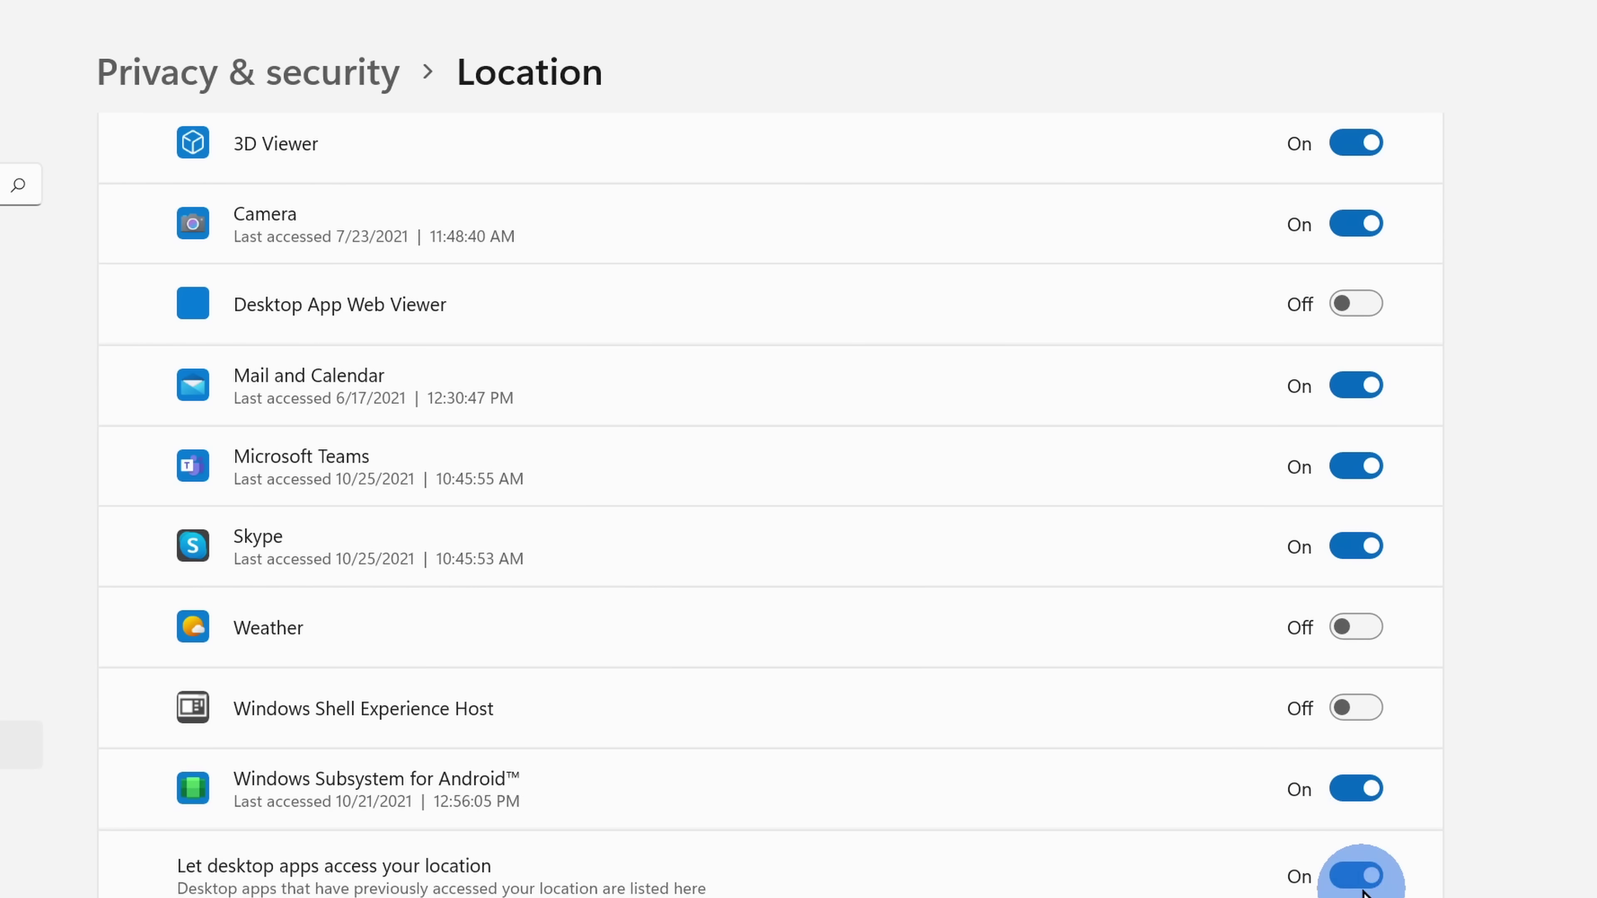
pyautogui.scroll(5, 1354, 684)
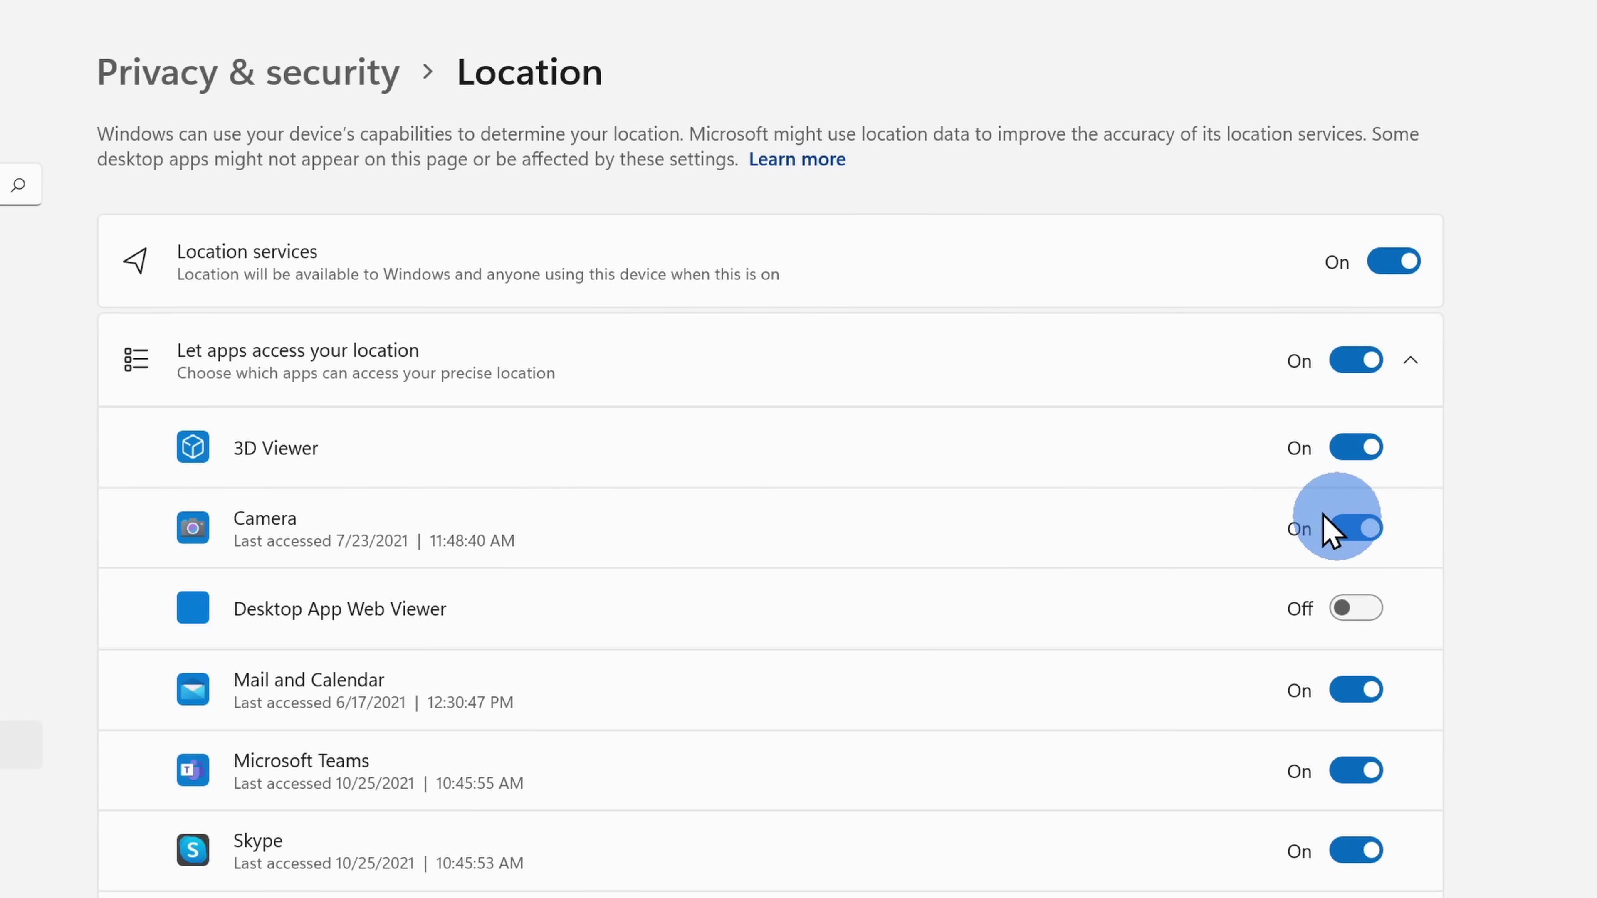
pyautogui.hotkey('alt', 'Left')
pyautogui.scroll(-15, 792, 634)
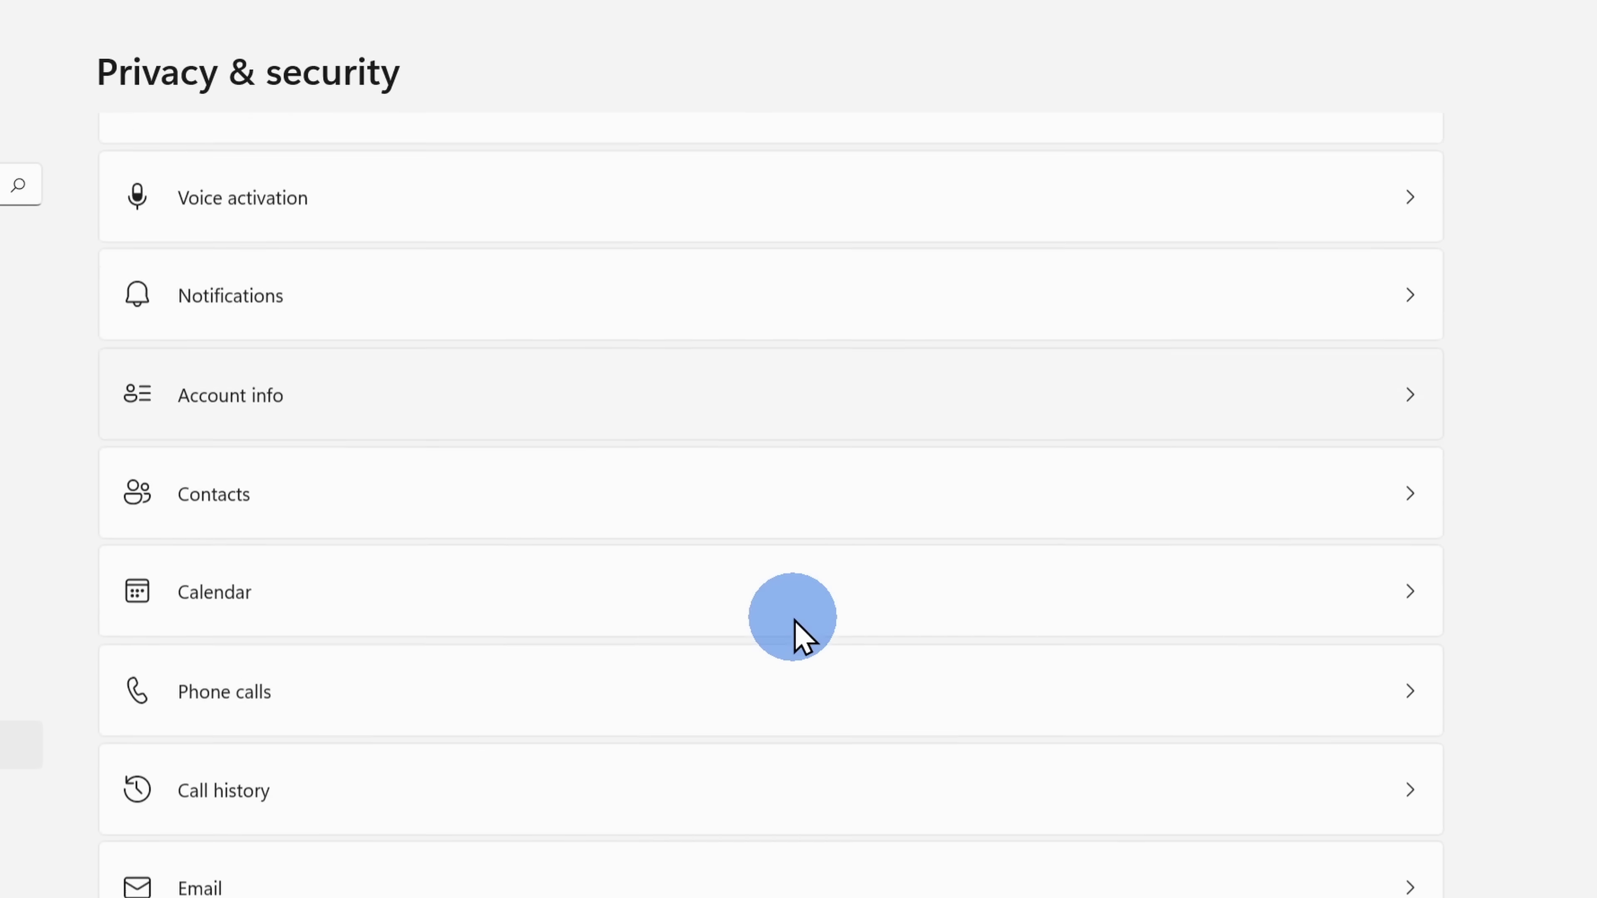
pyautogui.scroll(-13, 795, 623)
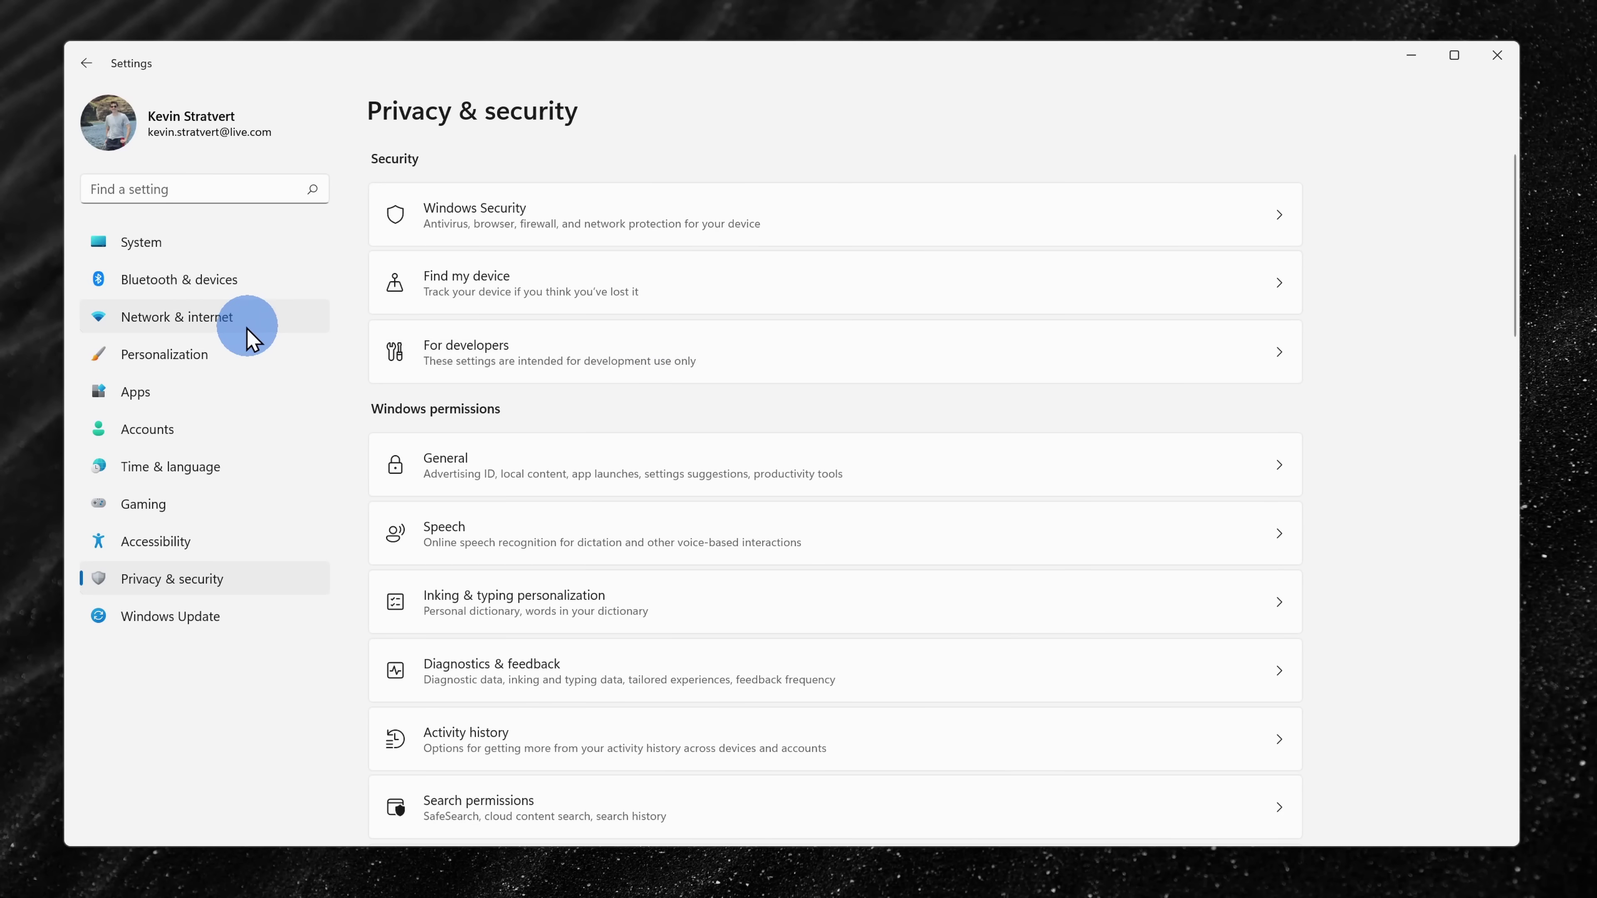
# - Go to Network & internet and open the Wi-Fi page
pyautogui.click(200, 338)
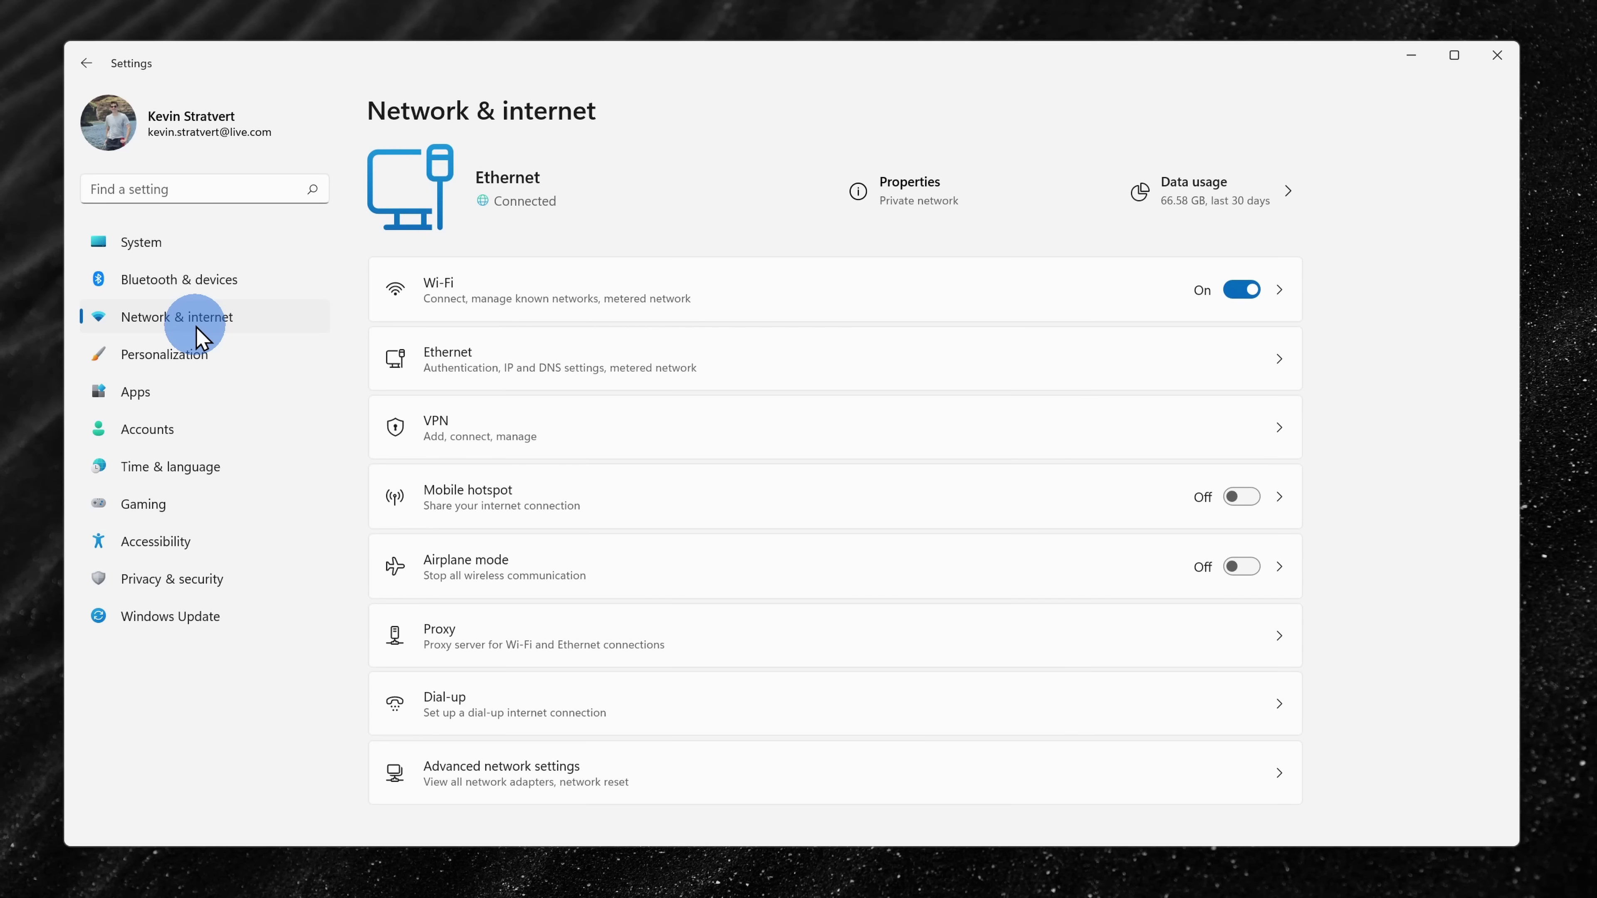
pyautogui.click(553, 302)
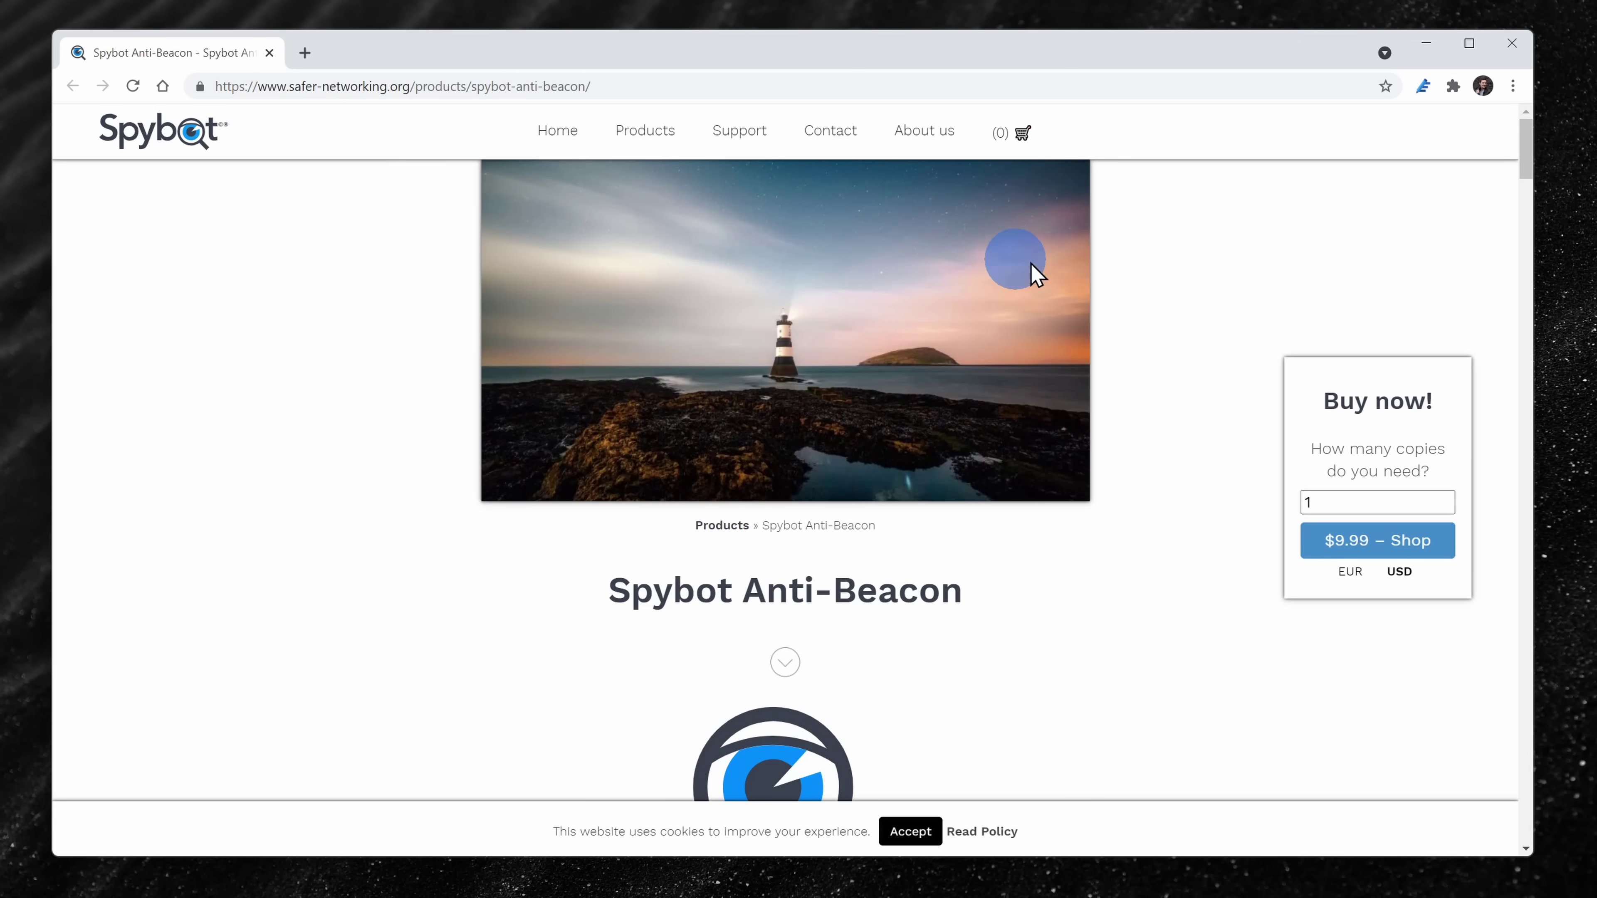
pyautogui.scroll(-5, 1036, 275)
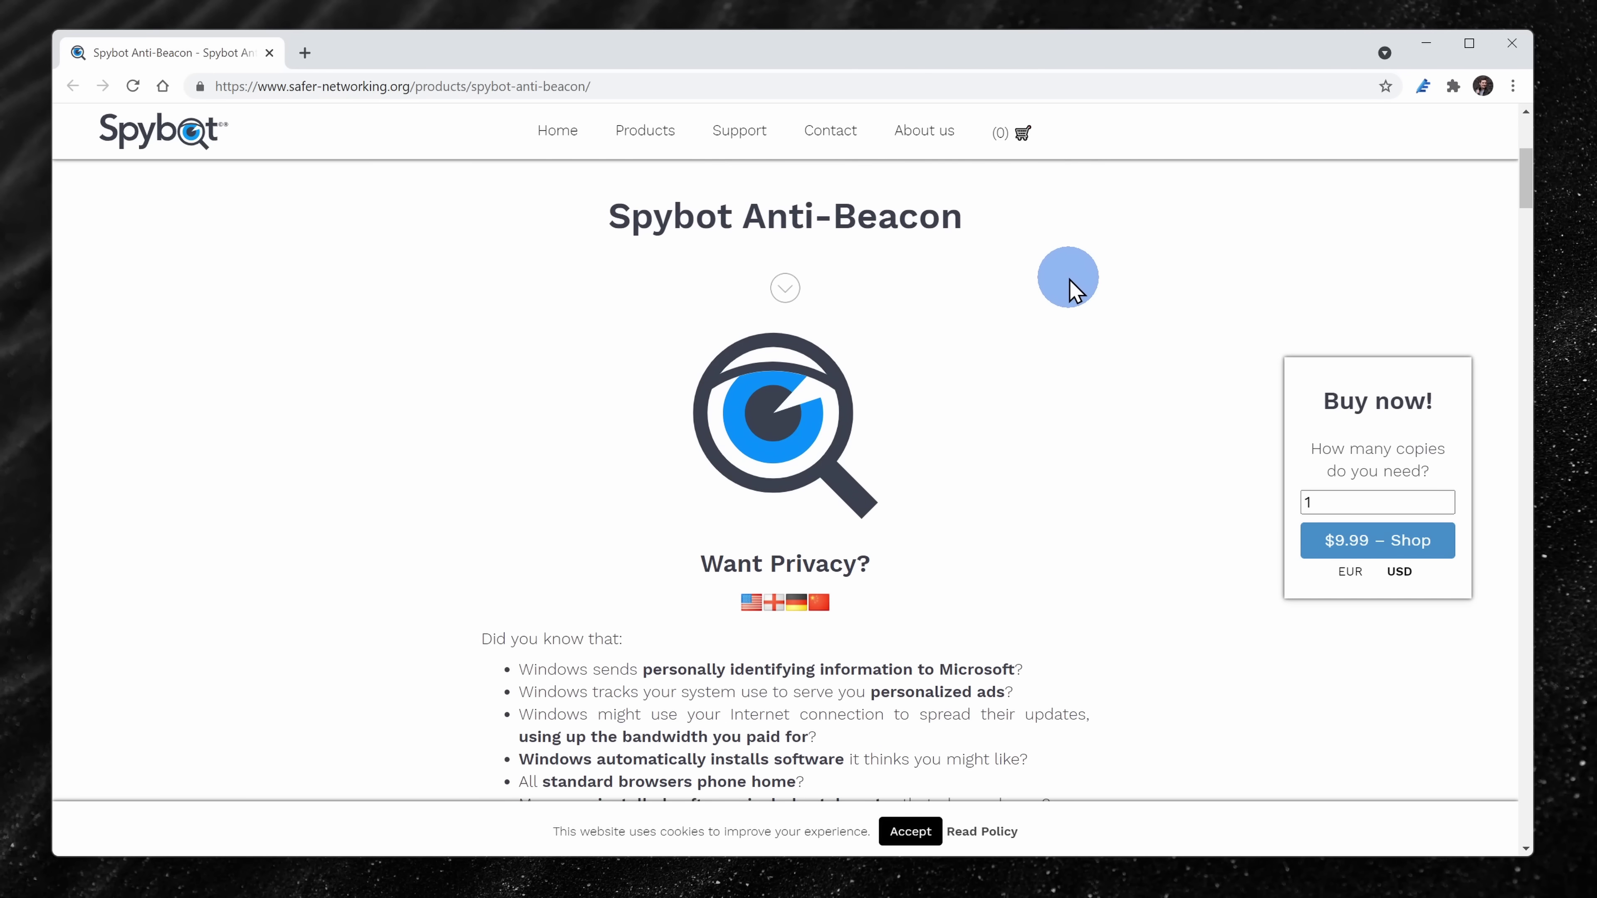
pyautogui.scroll(-9, 1071, 283)
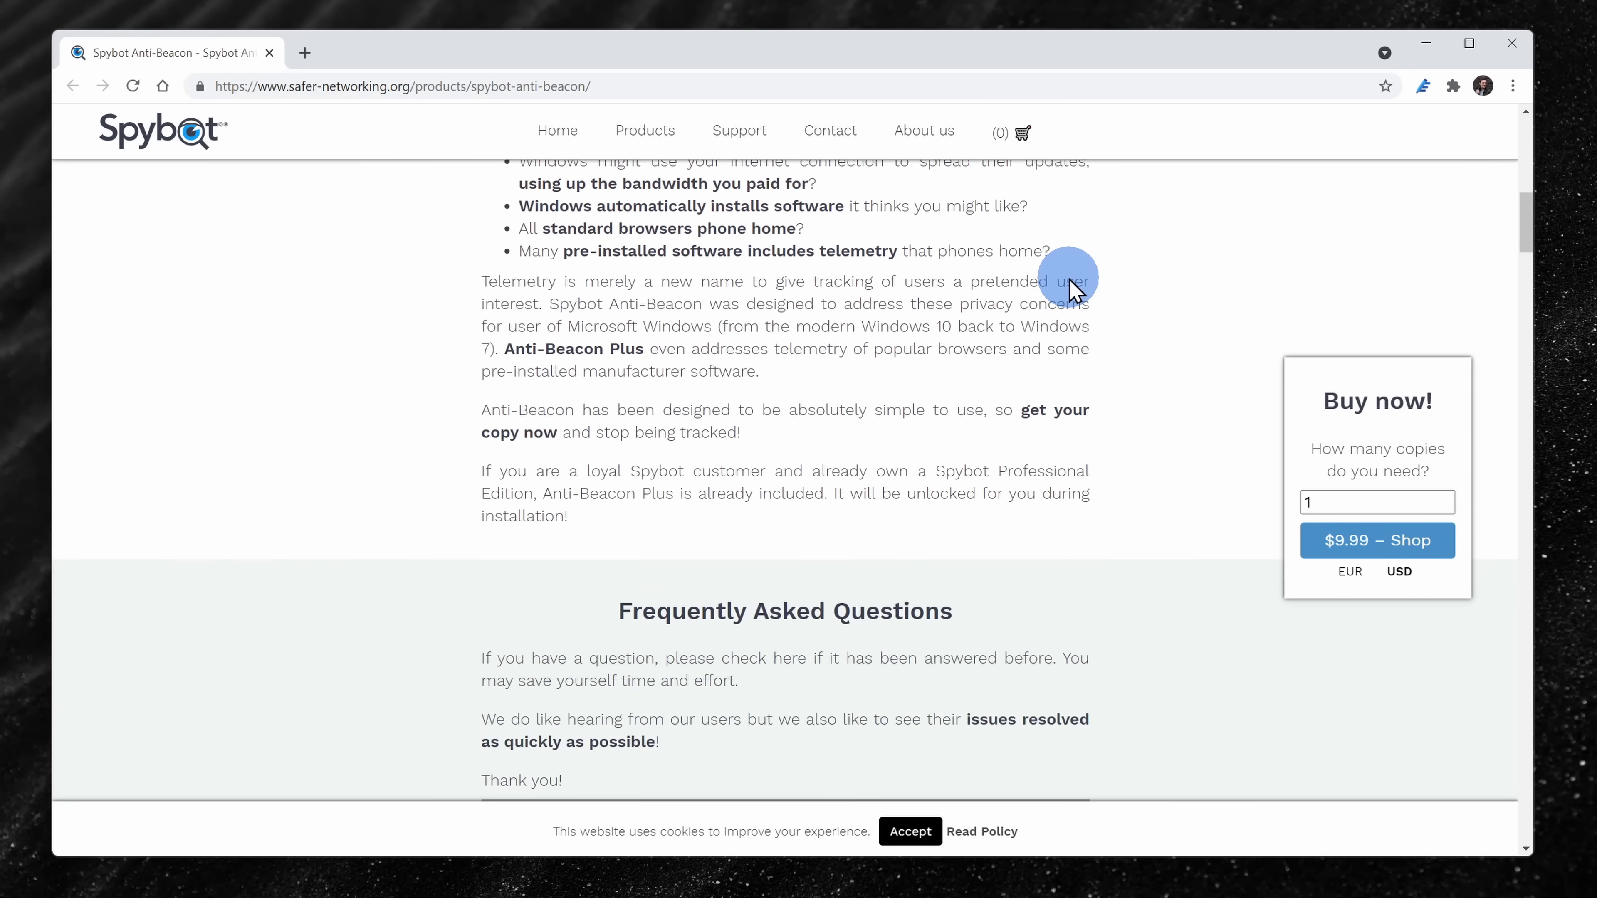
pyautogui.scroll(-8, 1071, 286)
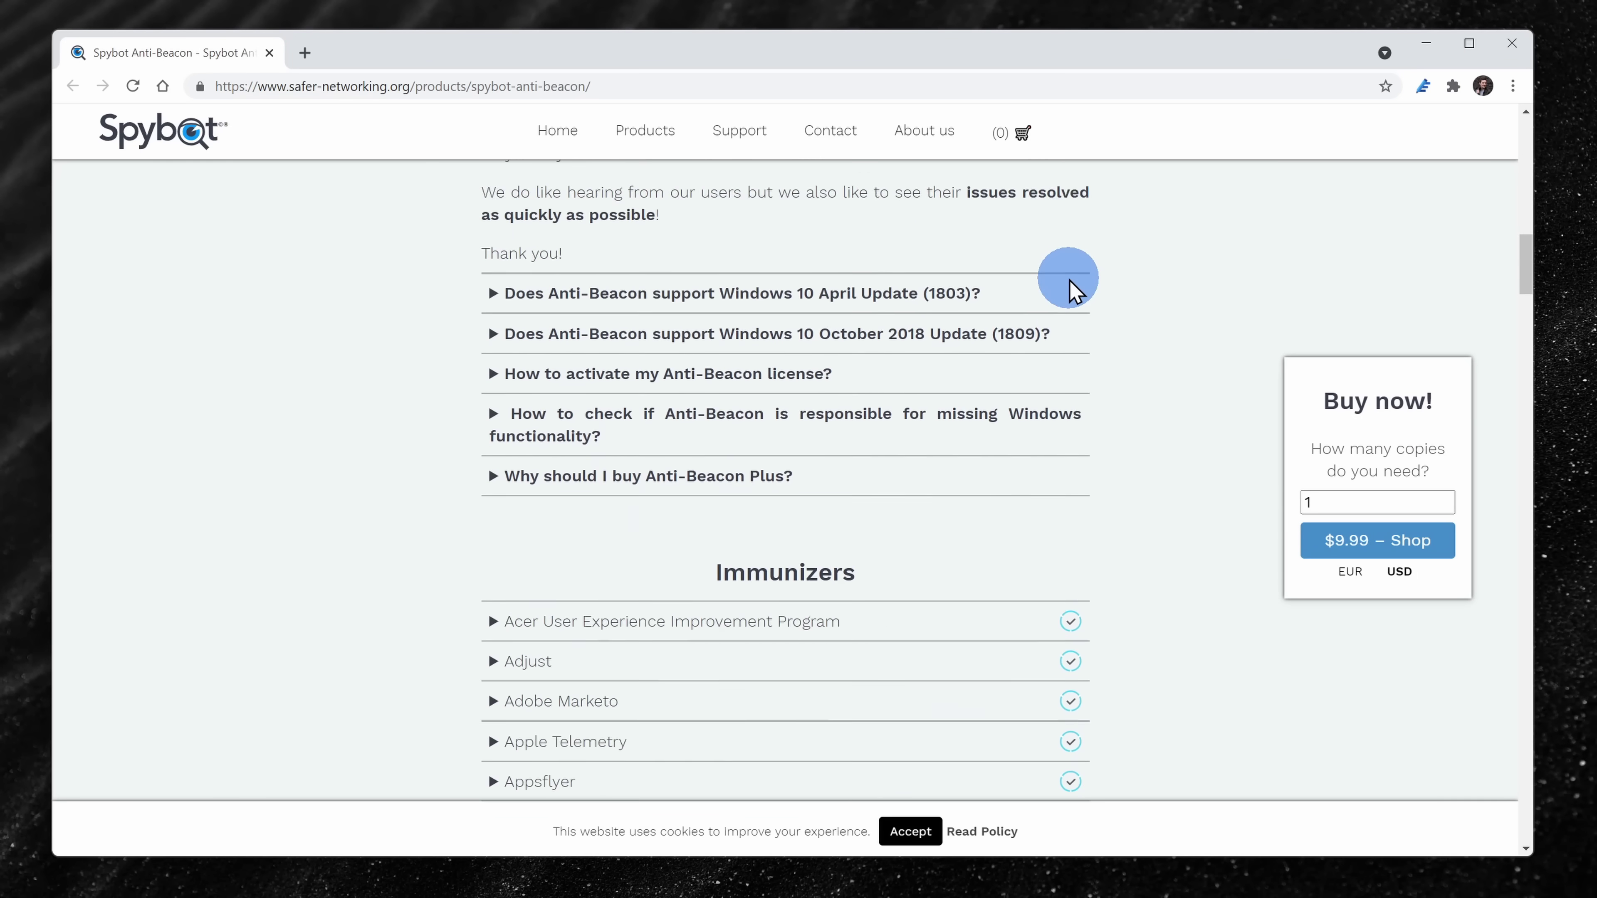
pyautogui.scroll(-3, 1071, 286)
pyautogui.scroll(10, 1133, 400)
pyautogui.rightClick(1142, 399)
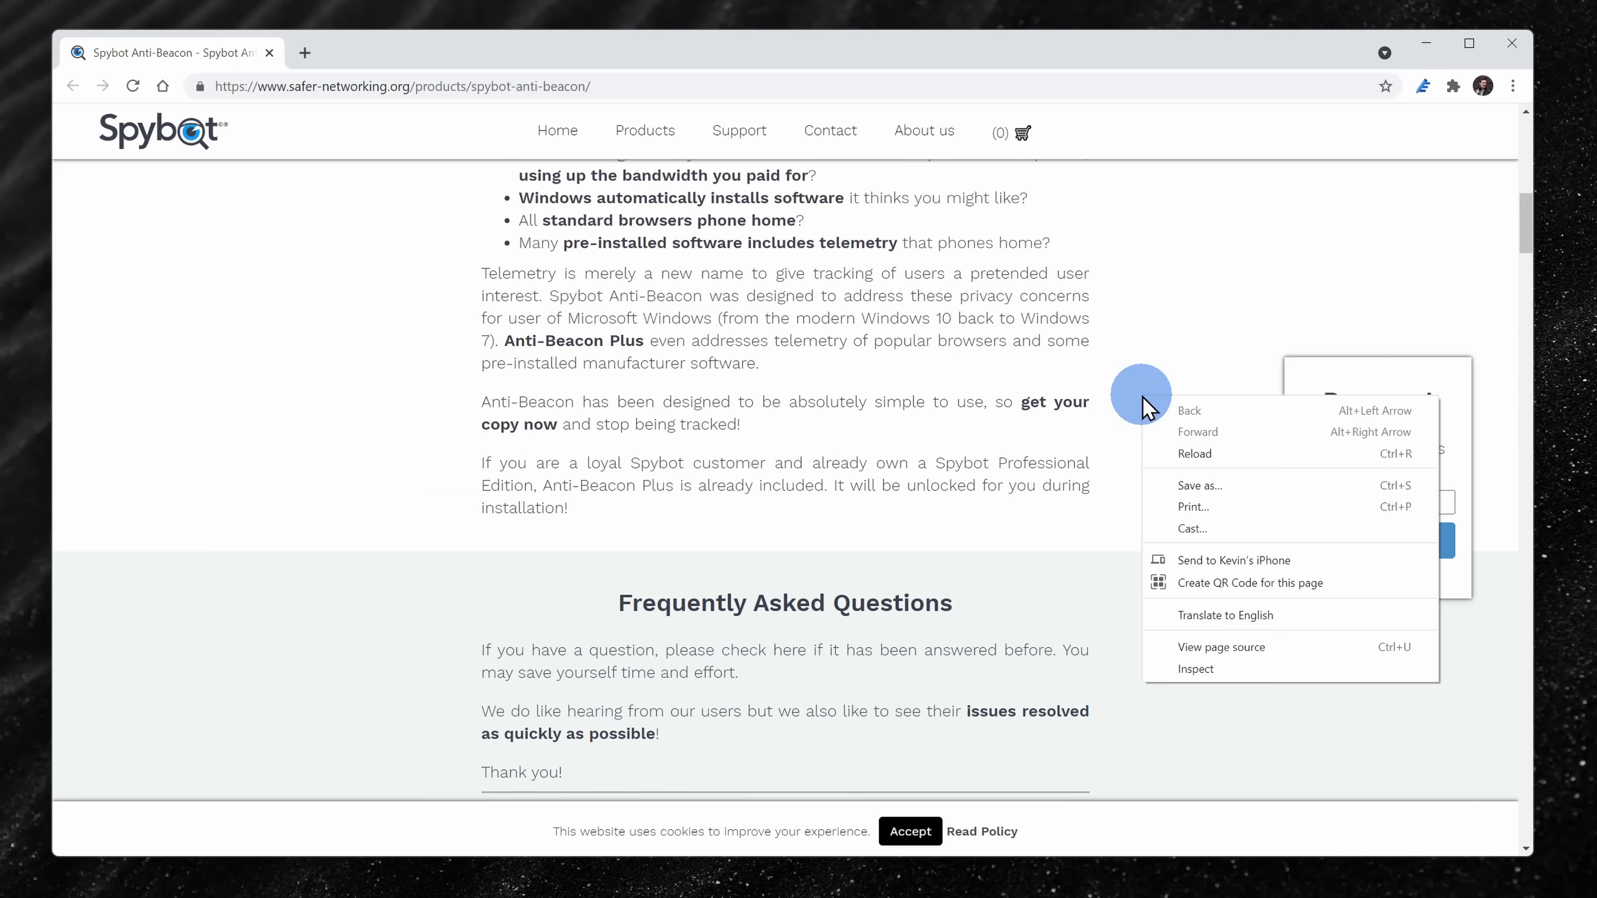
pyautogui.click(1155, 343)
pyautogui.scroll(10, 1154, 334)
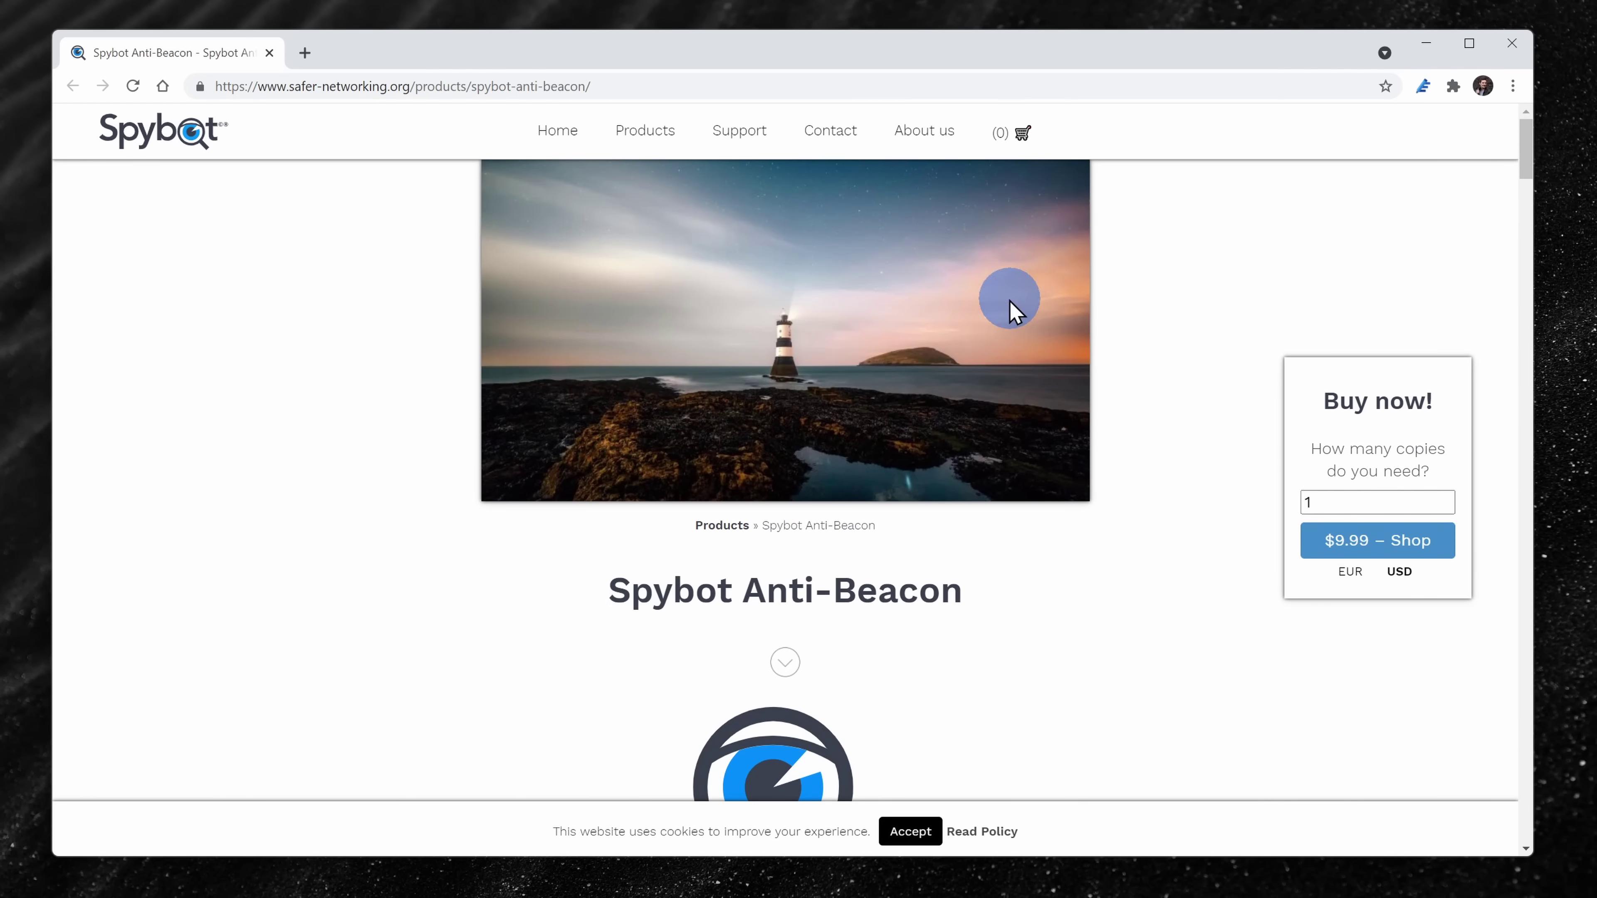
pyautogui.scroll(-6, 1094, 564)
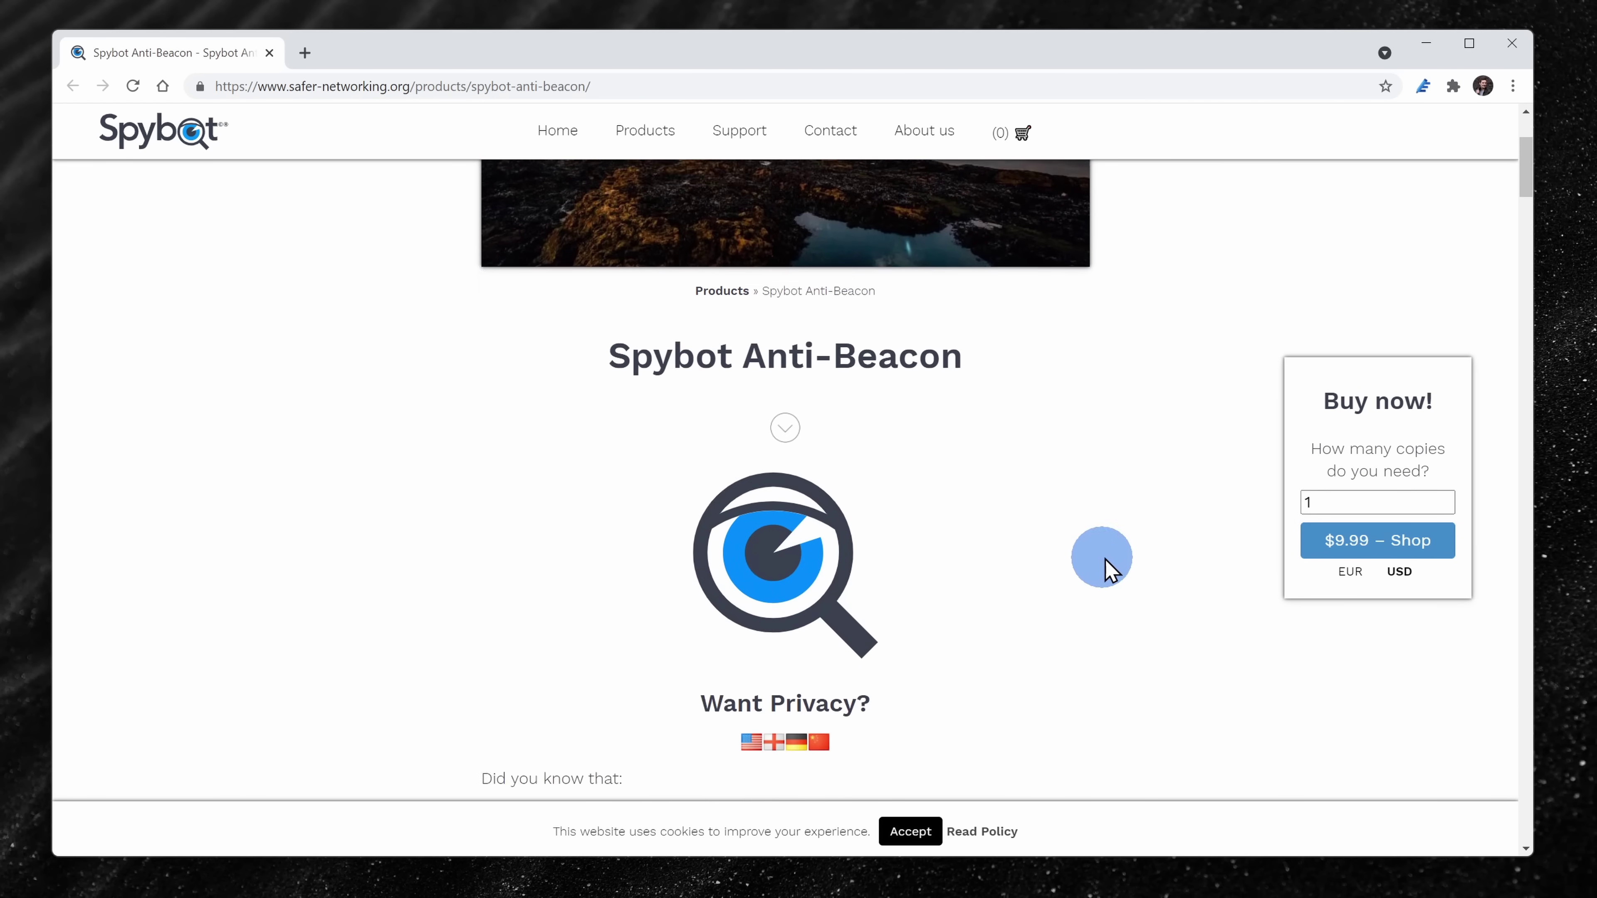